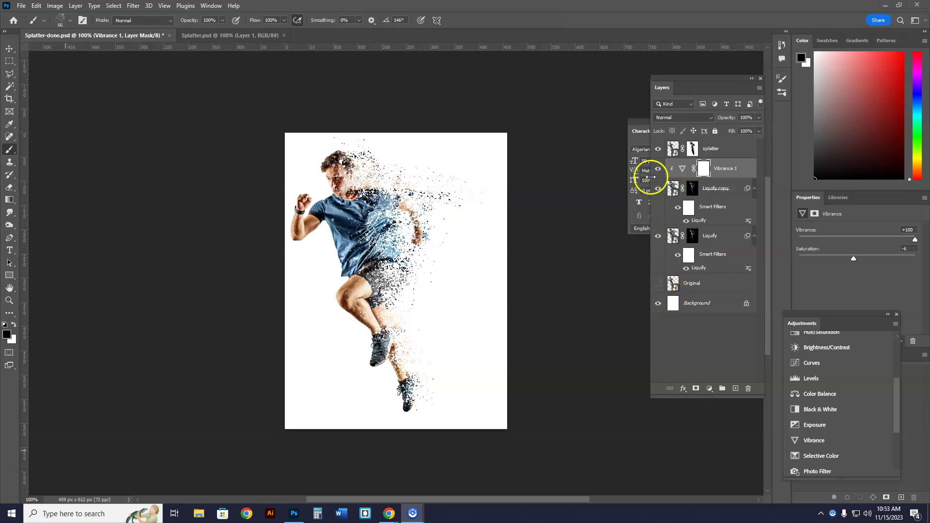
- Compare layers by hiding Liquify, briefly showing Original, and keeping the splatter layer visible
{"action": "left_click", "coordinate": [658, 149]}
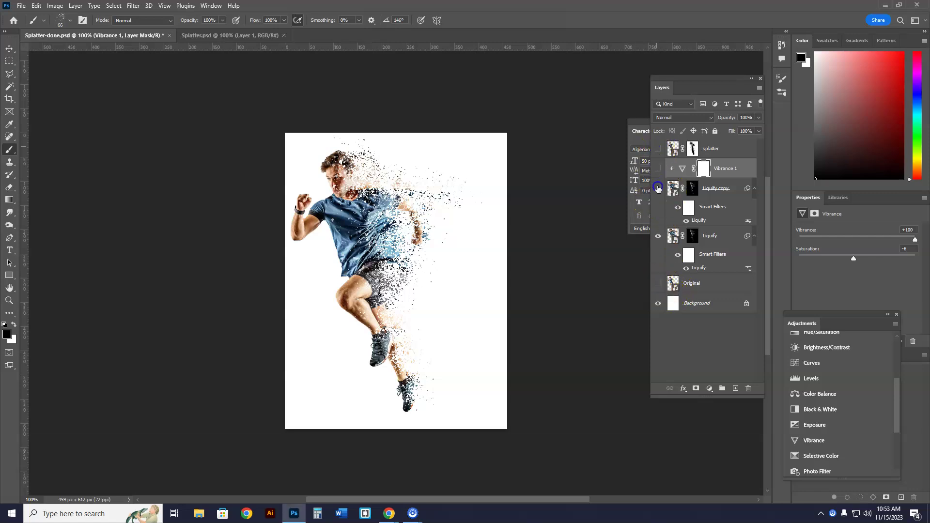
{"action": "left_click", "coordinate": [658, 237]}
{"action": "left_click", "coordinate": [658, 283]}
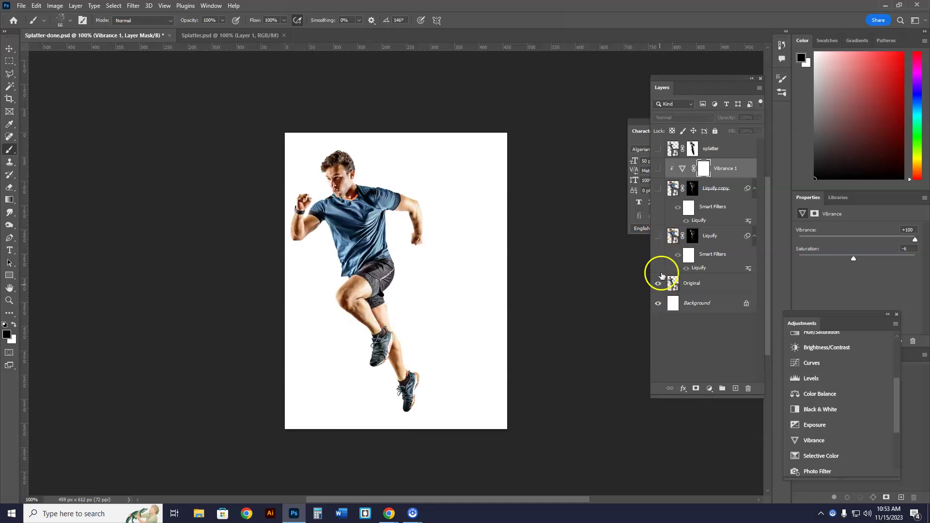
{"action": "left_click", "coordinate": [658, 283]}
{"action": "left_click", "coordinate": [659, 147]}
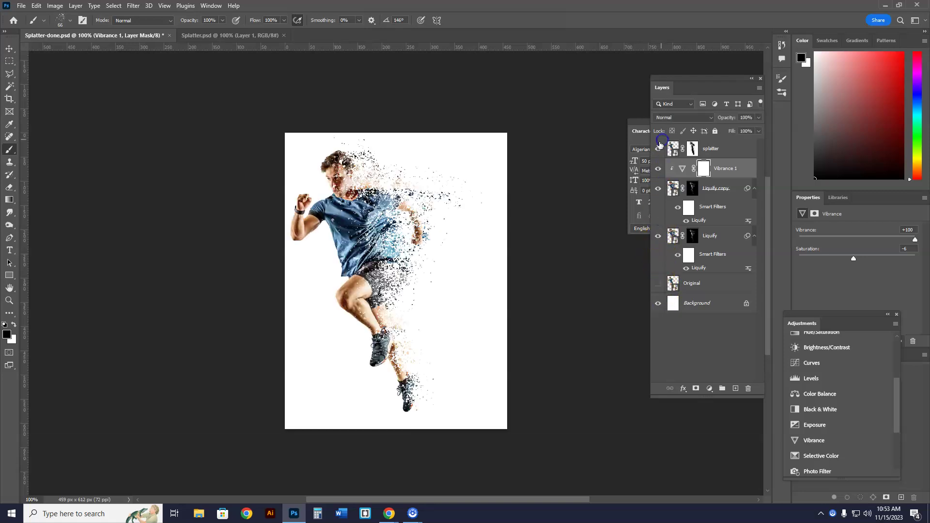
- Move the Splatter.psd tab to first place and switch to the Splatter Dispersion Project page
{"action": "left_click", "coordinate": [207, 35]}
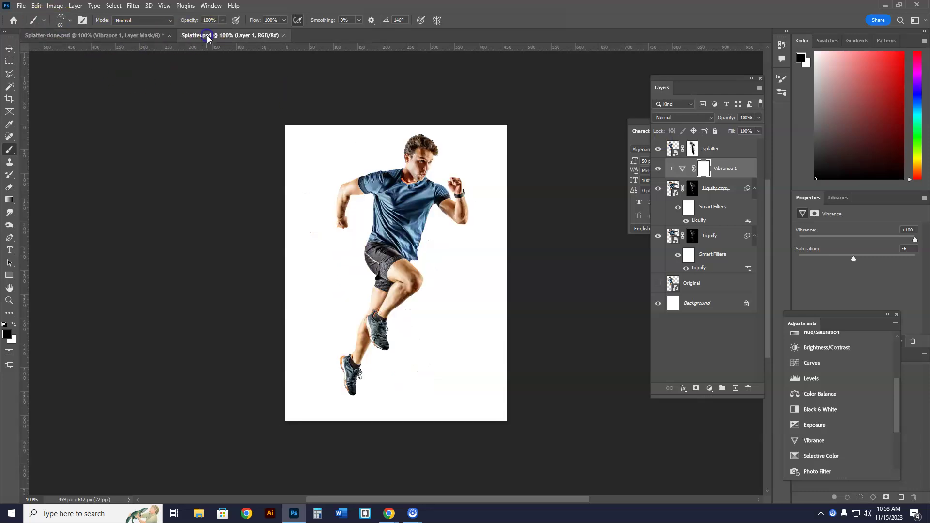
{"action": "left_click_drag", "start_coordinate": [210, 34], "coordinate": [44, 42]}
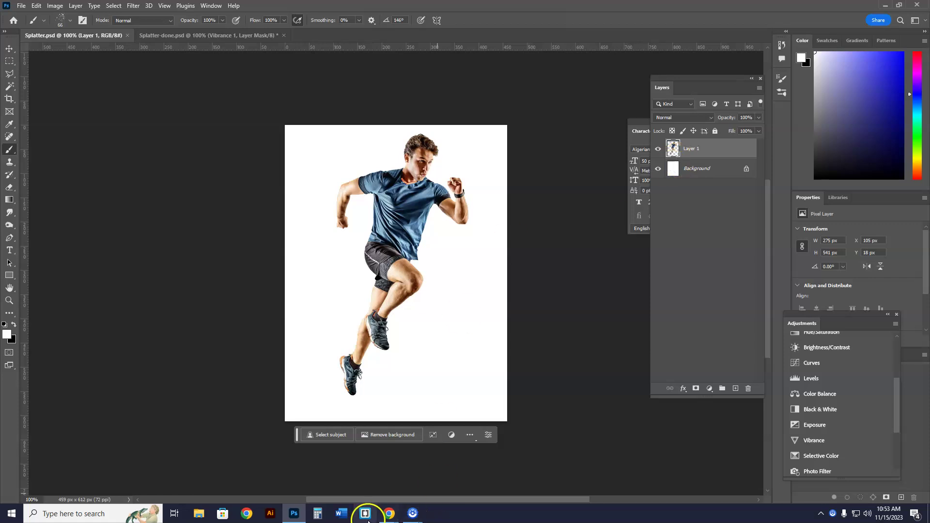
{"action": "mouse_move", "coordinate": [393, 515]}
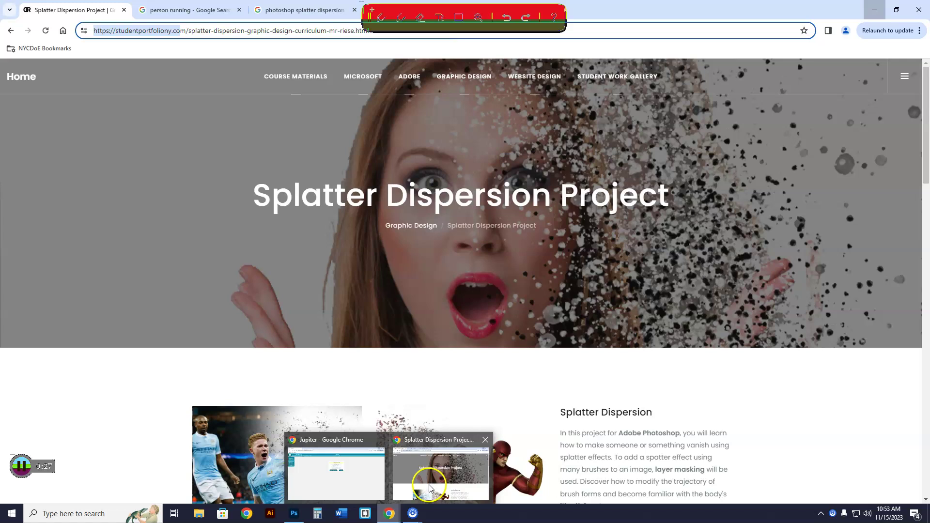
{"action": "left_click", "coordinate": [428, 484]}
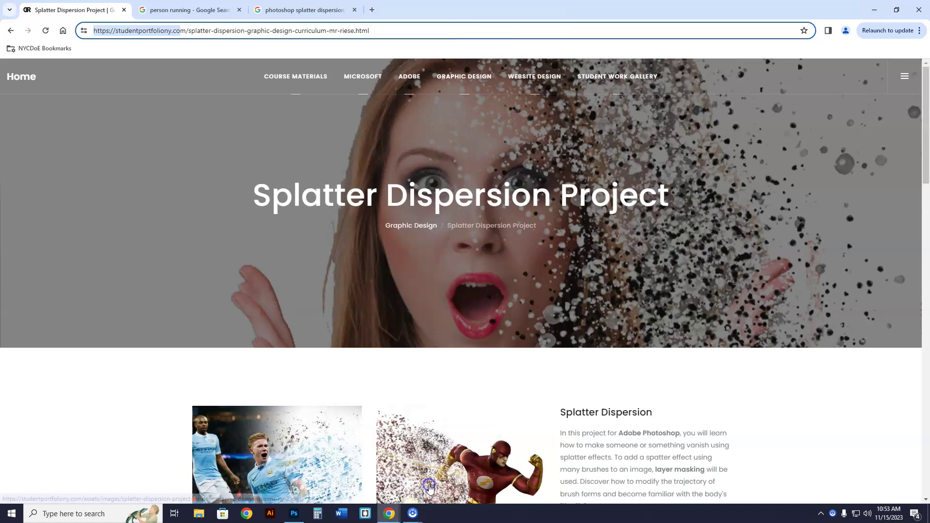
- Look over the 'person running' results and the runner photo's options, then return to Photoshop
{"action": "left_click", "coordinate": [193, 11]}
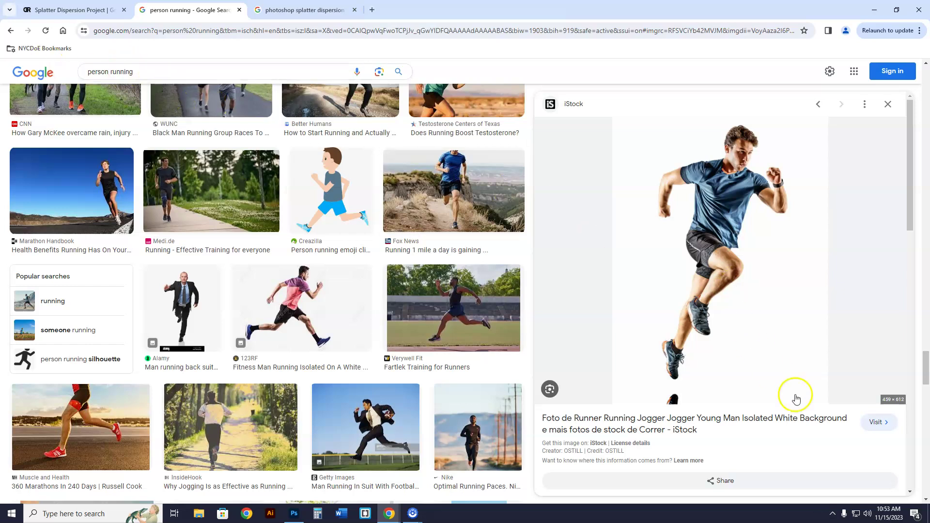
{"action": "right_click", "coordinate": [698, 219]}
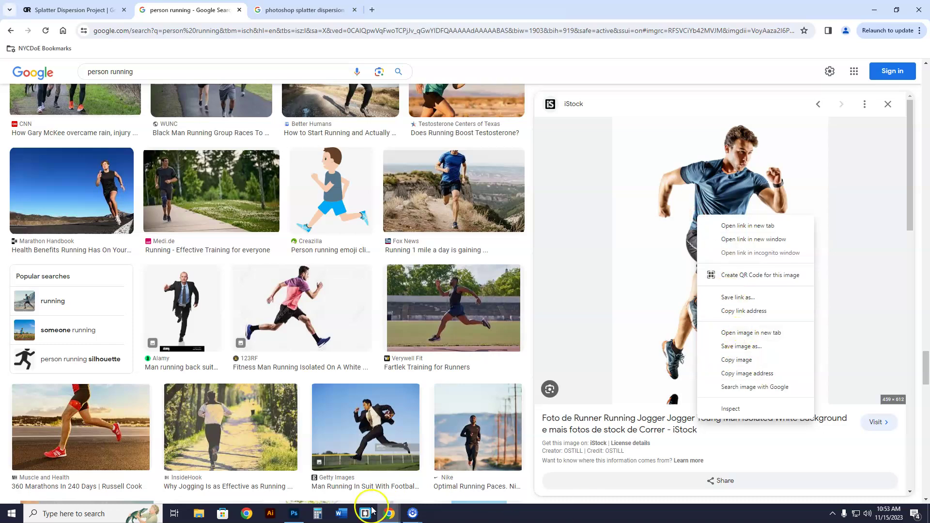
{"action": "left_click", "coordinate": [294, 513]}
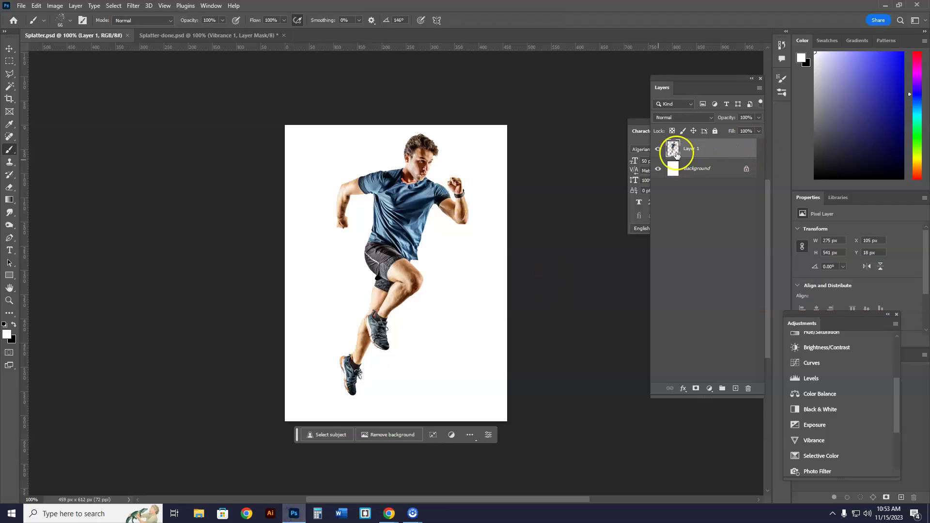
- Check Background transparency, Magic Wand-select the white background, then pick the Polygonal Lasso Tool
{"action": "left_click", "coordinate": [658, 169]}
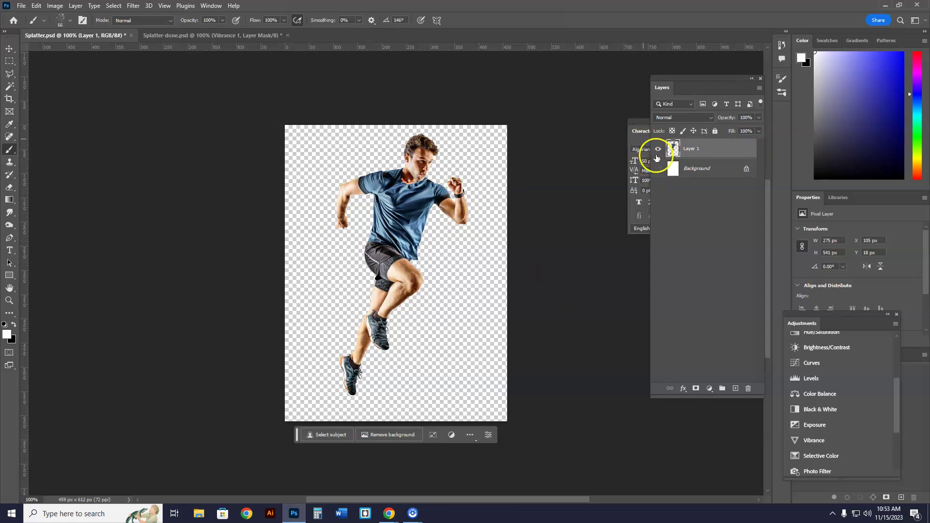
{"action": "left_click", "coordinate": [658, 169]}
{"action": "left_click", "coordinate": [10, 87]}
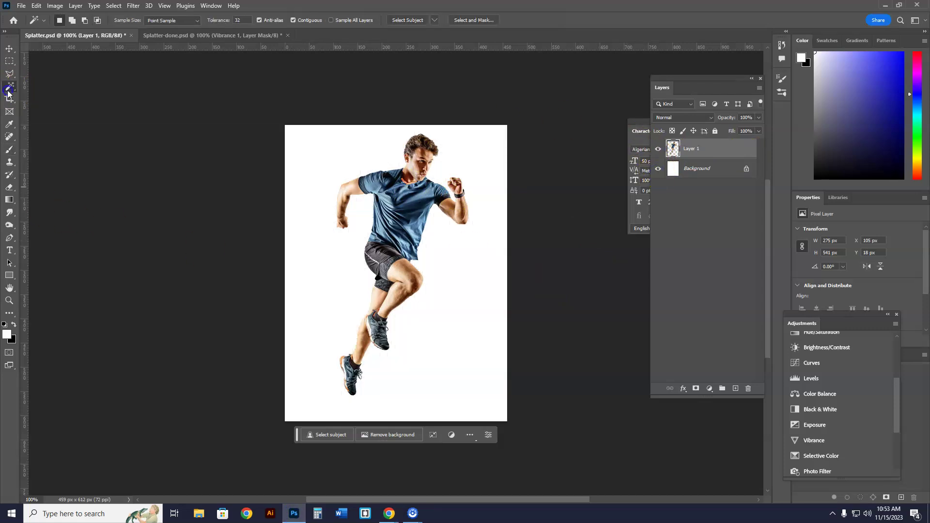
{"action": "left_click", "coordinate": [53, 104]}
{"action": "left_click", "coordinate": [393, 152]}
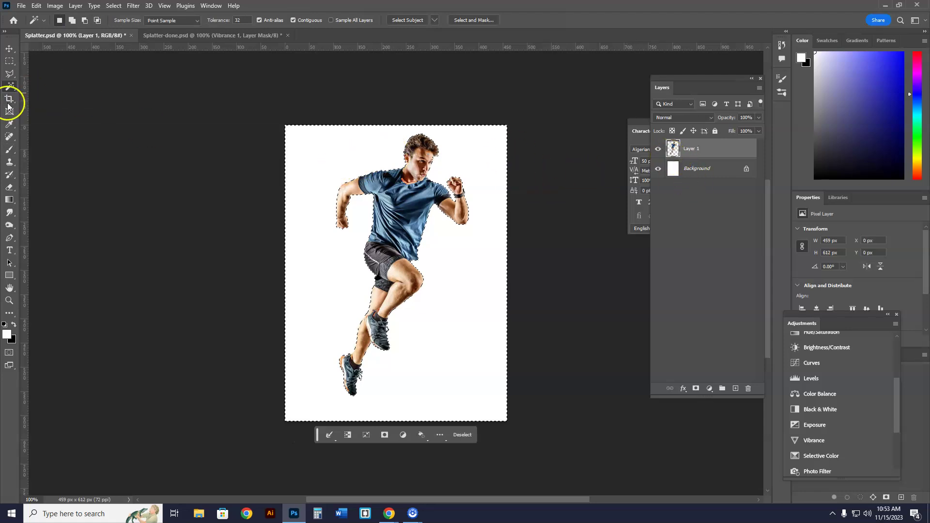
{"action": "left_click", "coordinate": [9, 74]}
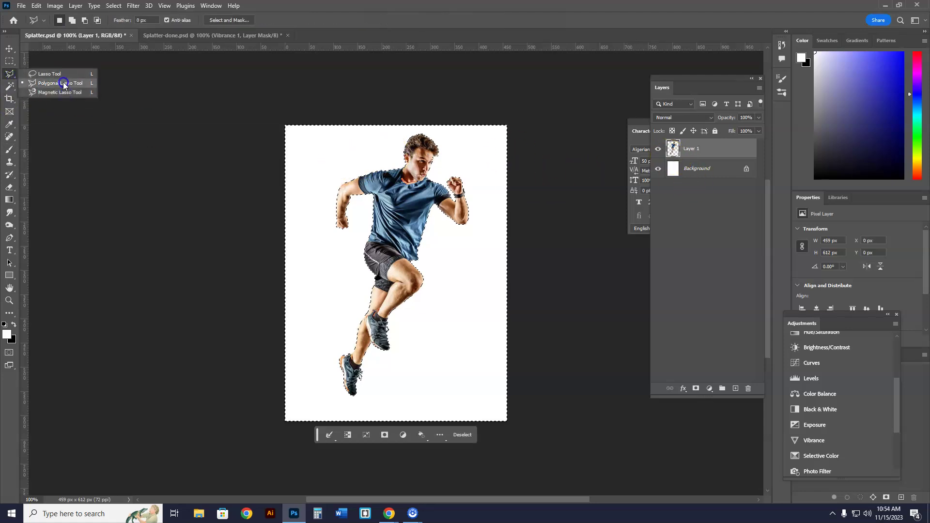
{"action": "left_click", "coordinate": [62, 83]}
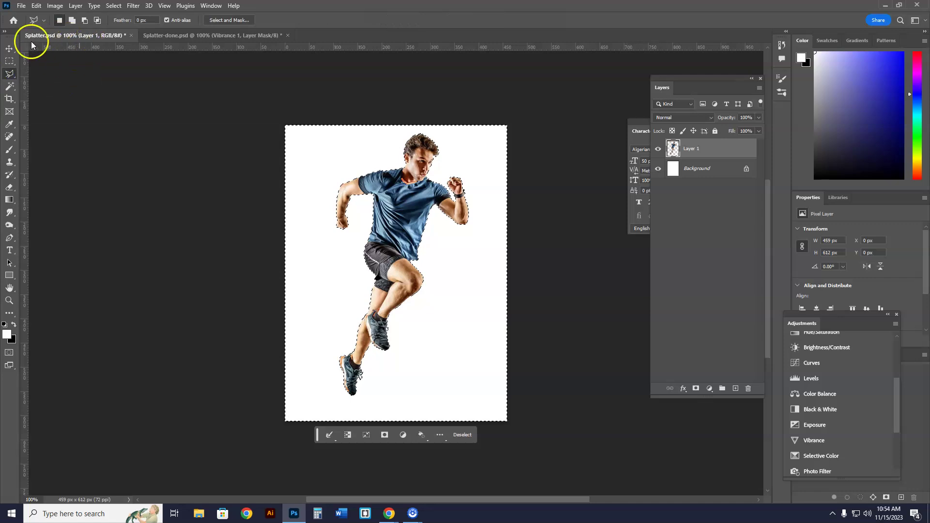
- Clear the background selection, then draw a test polygon selection near the head and deselect it
{"action": "left_click", "coordinate": [380, 168]}
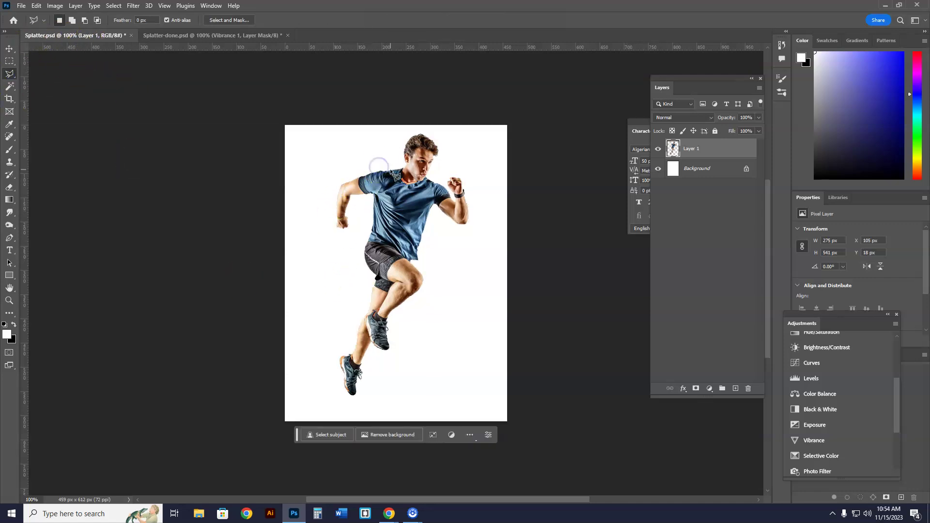
{"action": "left_click", "coordinate": [391, 171]}
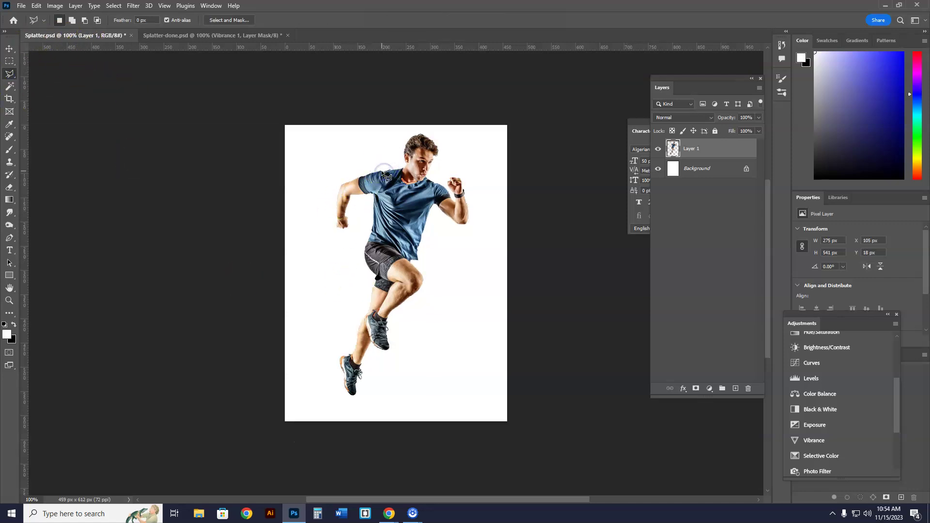
{"action": "left_click", "coordinate": [355, 163]}
{"action": "double_click", "coordinate": [393, 151]}
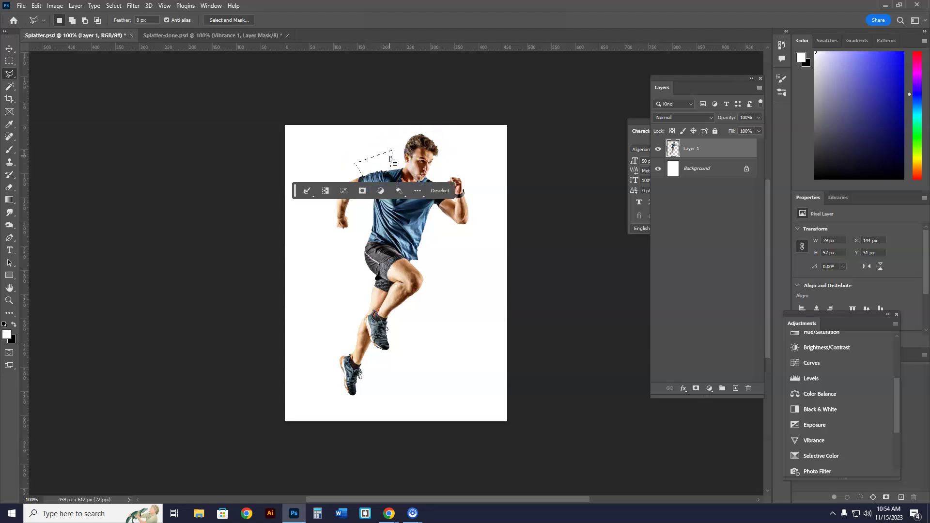
{"action": "right_click", "coordinate": [390, 159]}
{"action": "left_click", "coordinate": [413, 163]}
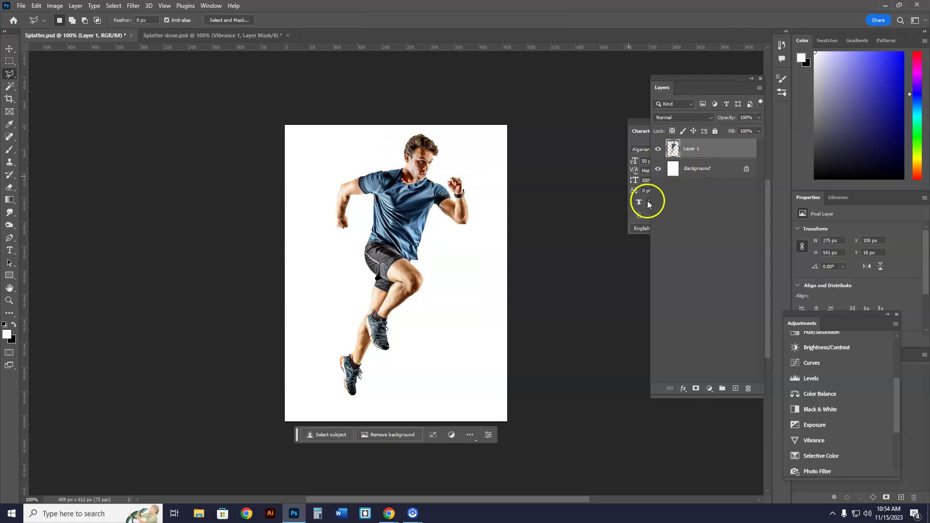
- Check the finished dispersion document, return to Splatter.psd, and start Free Transform on the runner
{"action": "left_click", "coordinate": [193, 43]}
{"action": "key", "text": "ctrl+Tab"}
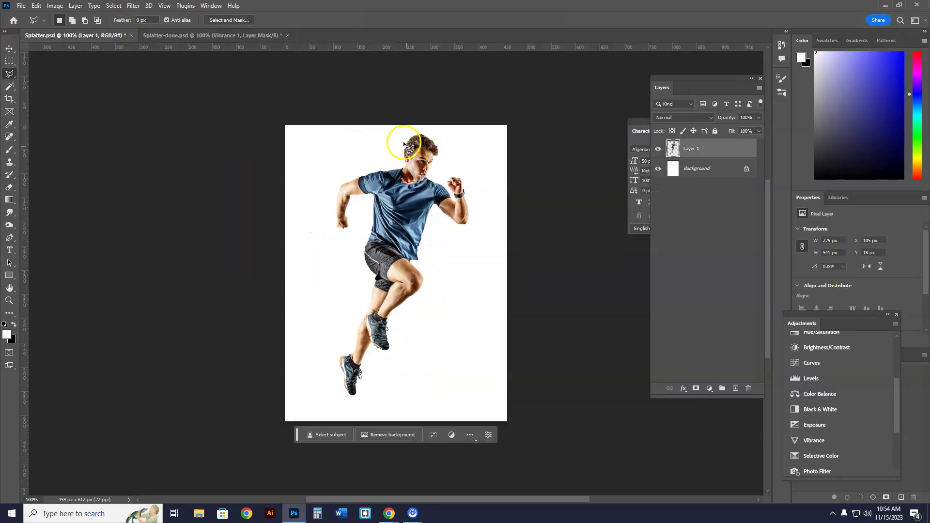
{"action": "left_click", "coordinate": [659, 169]}
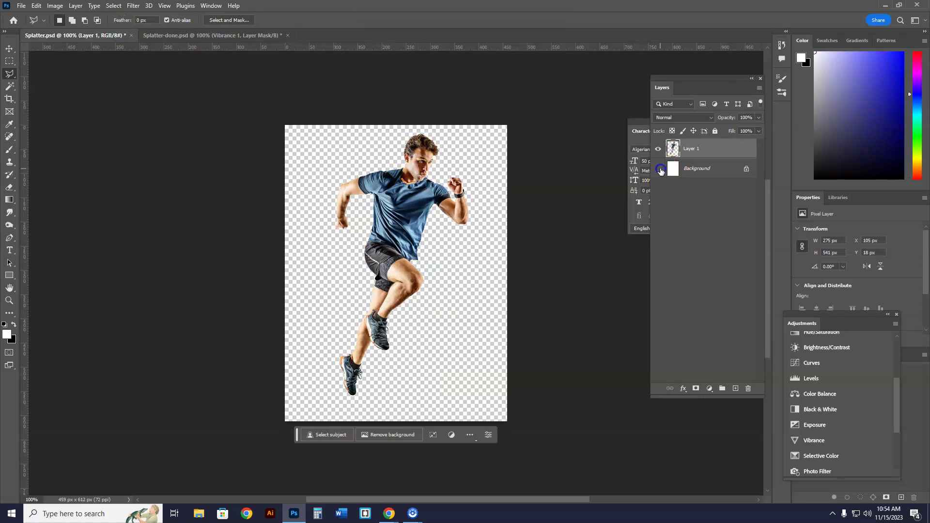
{"action": "left_click", "coordinate": [659, 169]}
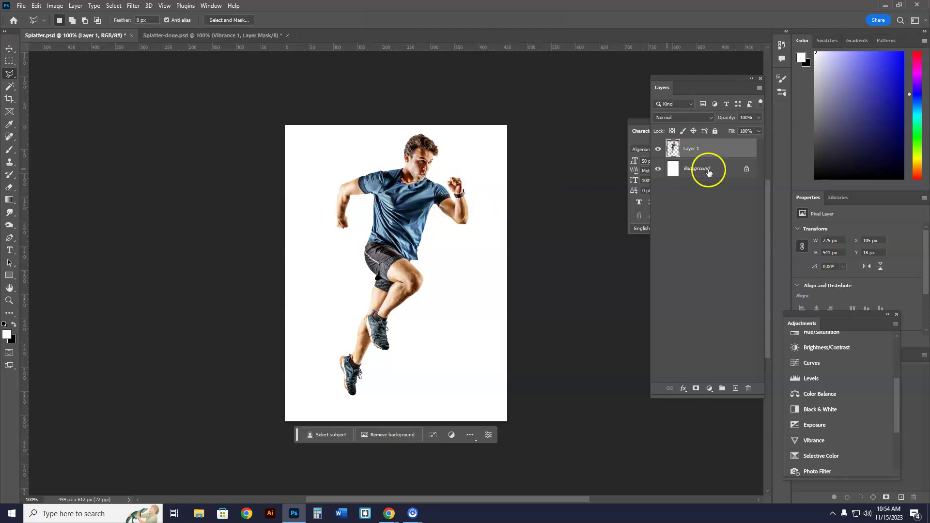
{"action": "key", "text": "ctrl+t"}
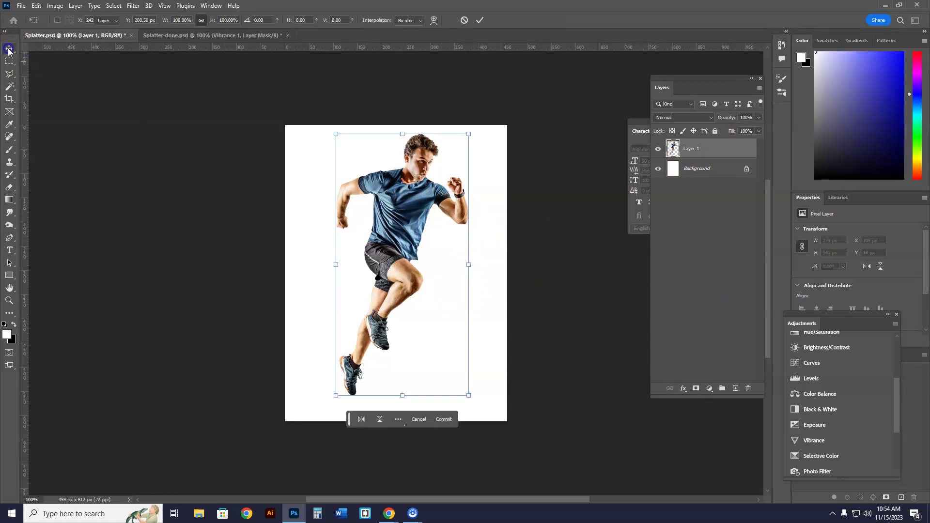
{"action": "key", "text": "Return"}
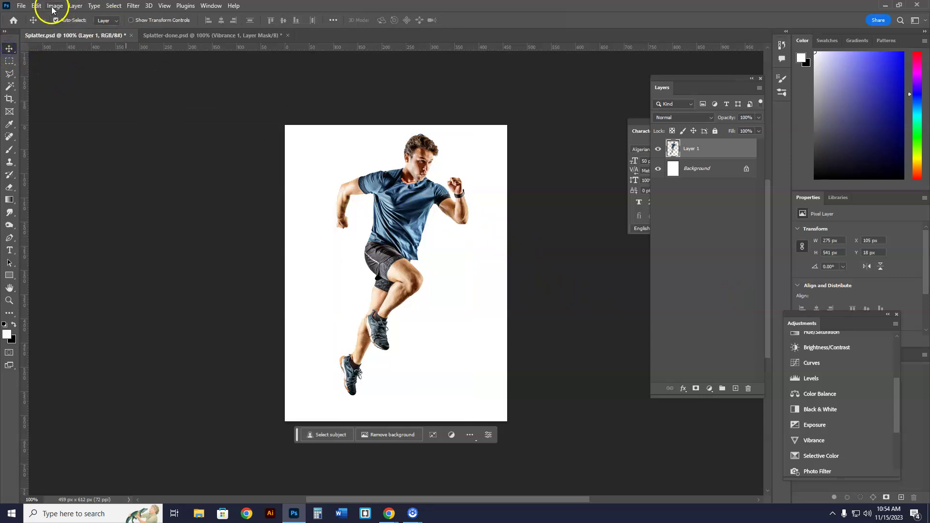
{"action": "left_click", "coordinate": [38, 6]}
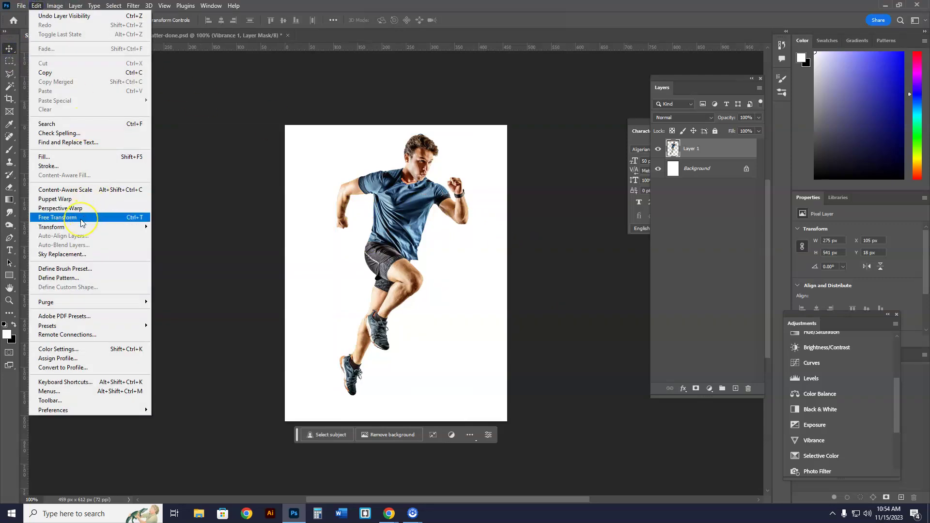
{"action": "left_click", "coordinate": [76, 228]}
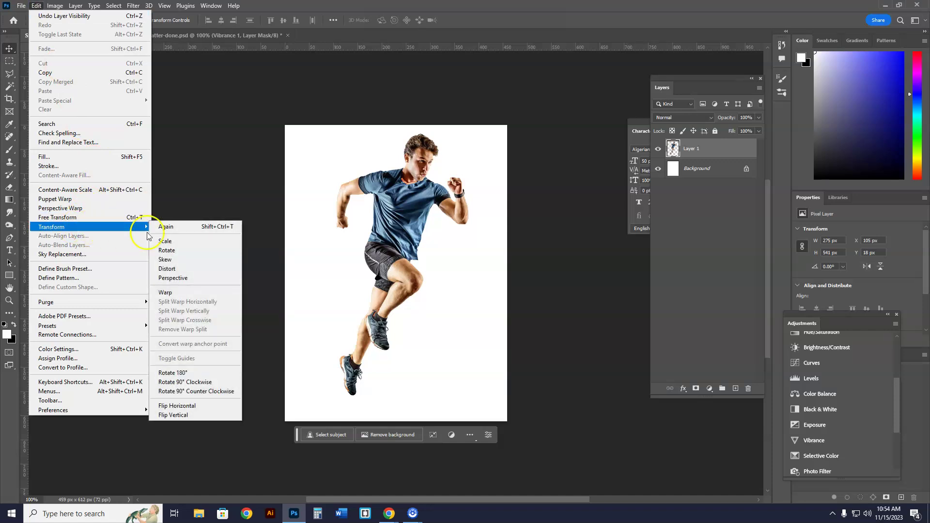
{"action": "left_click", "coordinate": [188, 408]}
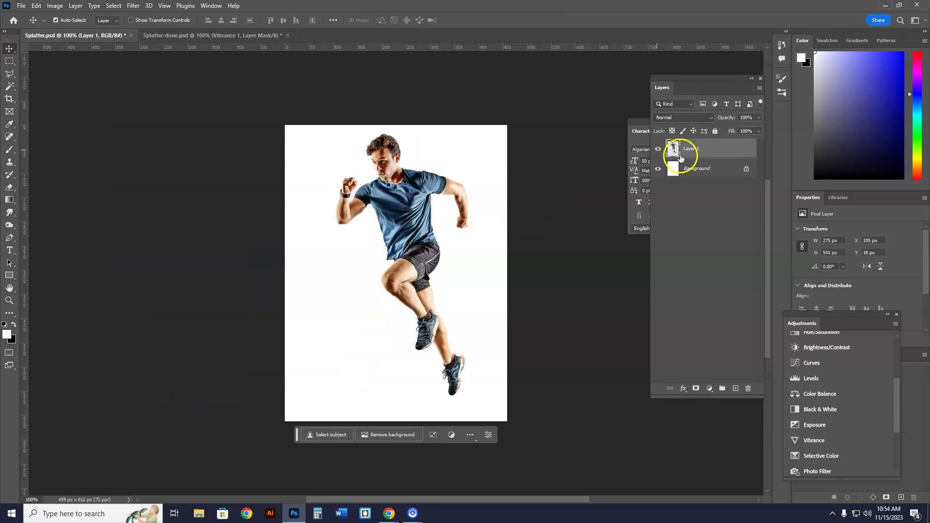
{"action": "left_click_drag", "start_coordinate": [409, 204], "coordinate": [368, 230]}
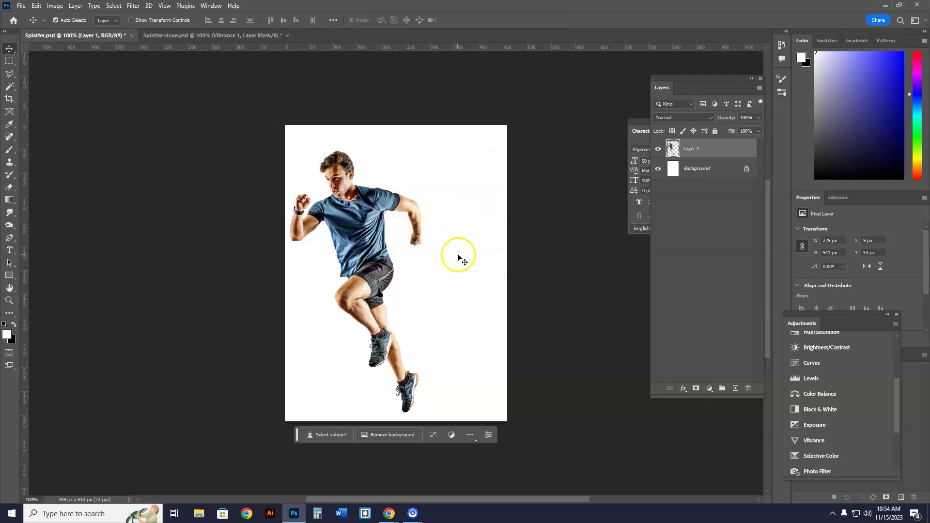
{"action": "left_click", "coordinate": [169, 36]}
{"action": "left_click", "coordinate": [79, 38]}
- Convert Layer 1 to a smart object and duplicate it twice
{"action": "right_click", "coordinate": [698, 149]}
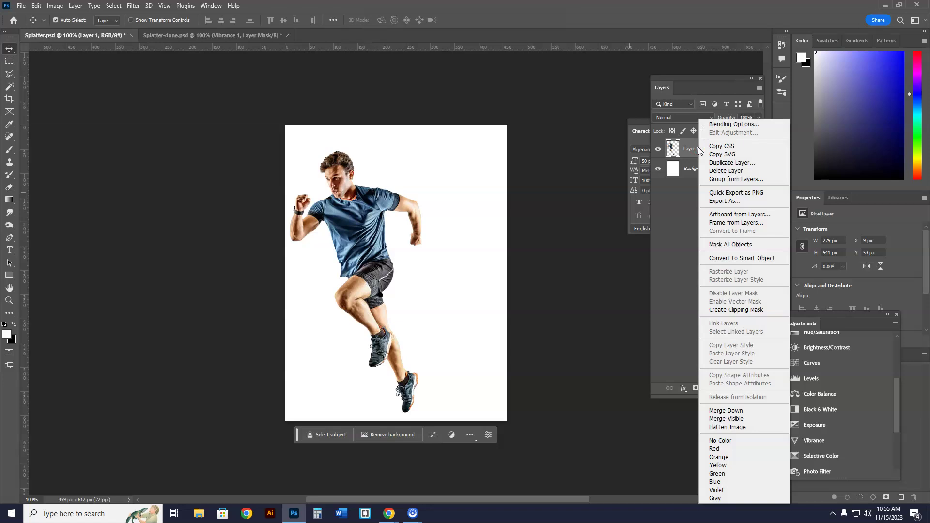
{"action": "left_click", "coordinate": [730, 259]}
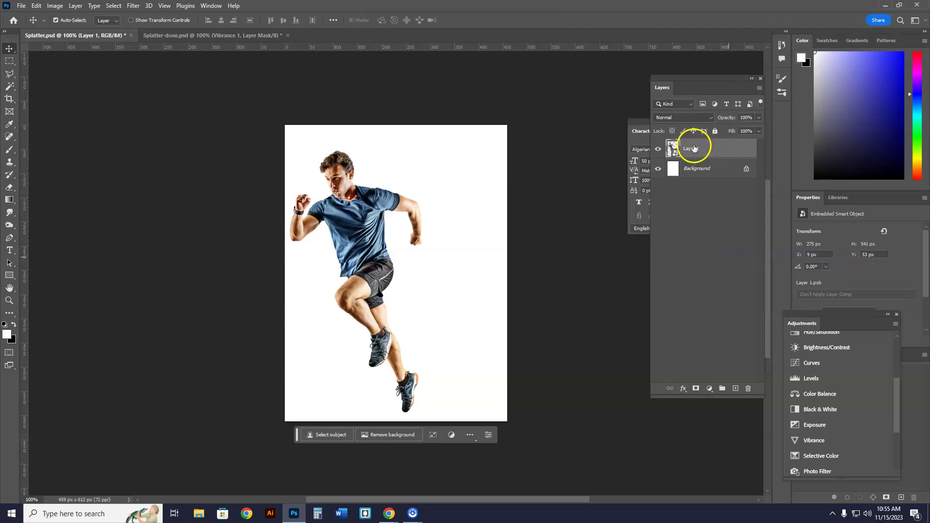
{"action": "left_click_drag", "start_coordinate": [694, 148], "coordinate": [735, 387]}
{"action": "left_click_drag", "start_coordinate": [695, 146], "coordinate": [734, 386]}
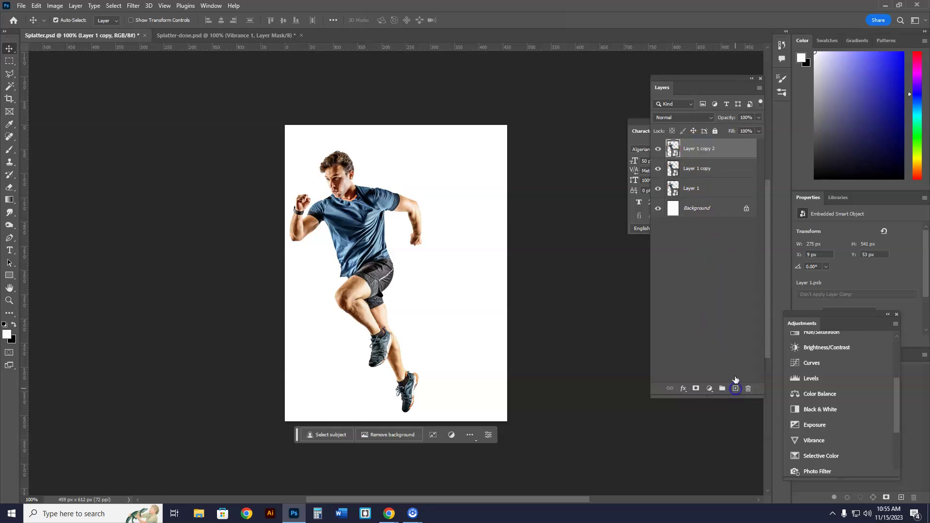
- Rename the three runner layers Reference, Liquify and Original, then select Liquify
{"action": "left_click", "coordinate": [695, 188]}
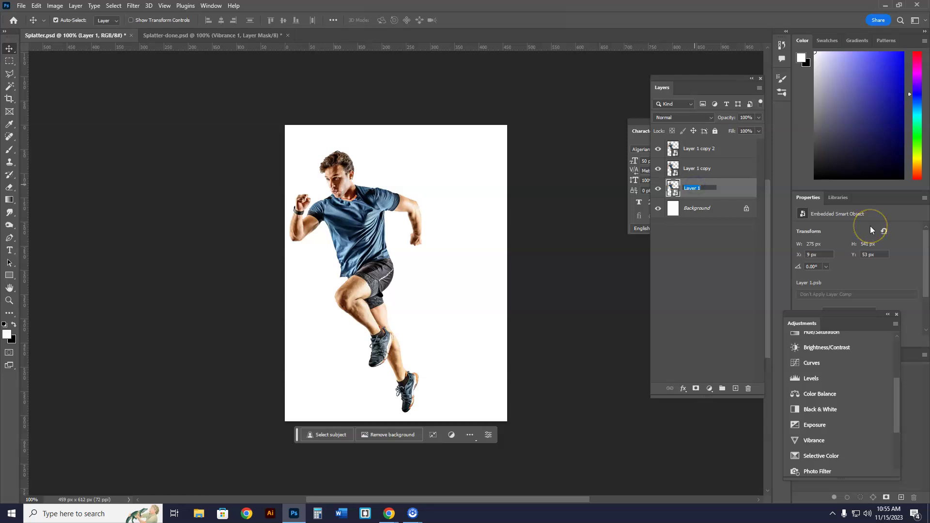
{"action": "type", "text": "Reference"}
{"action": "left_click", "coordinate": [701, 170]}
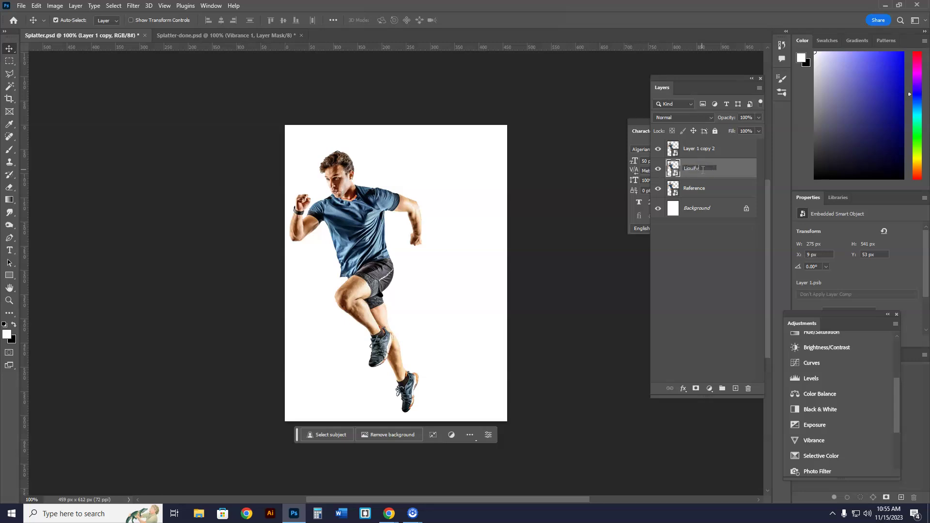
{"action": "type", "text": "Liquify"}
{"action": "left_click", "coordinate": [705, 149]}
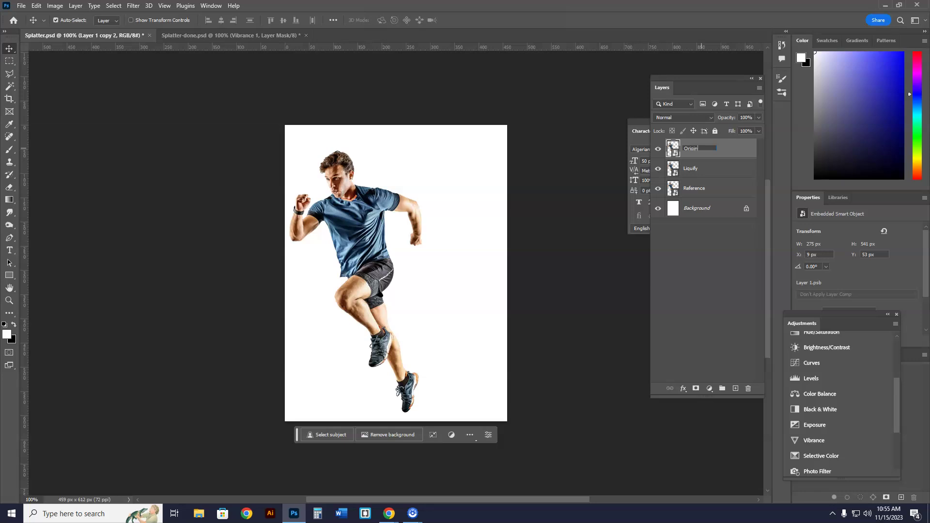
{"action": "left_click", "coordinate": [717, 173]}
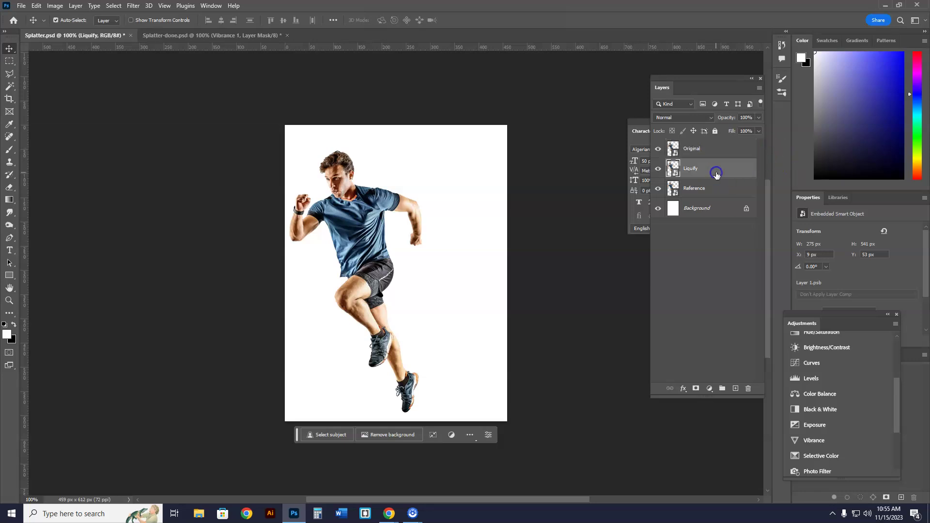
- Launch Filter > Liquify on the selected Liquify layer
{"action": "left_click", "coordinate": [24, 465]}
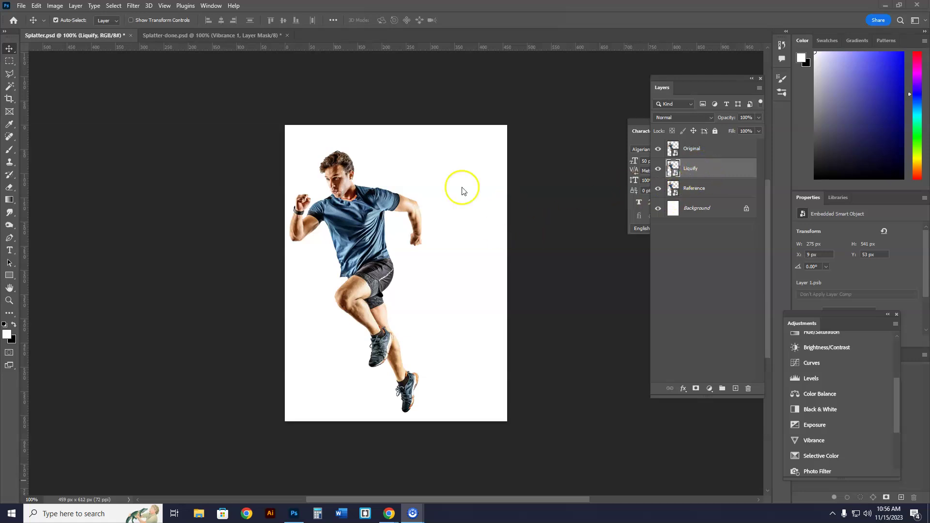
{"action": "left_click", "coordinate": [135, 6]}
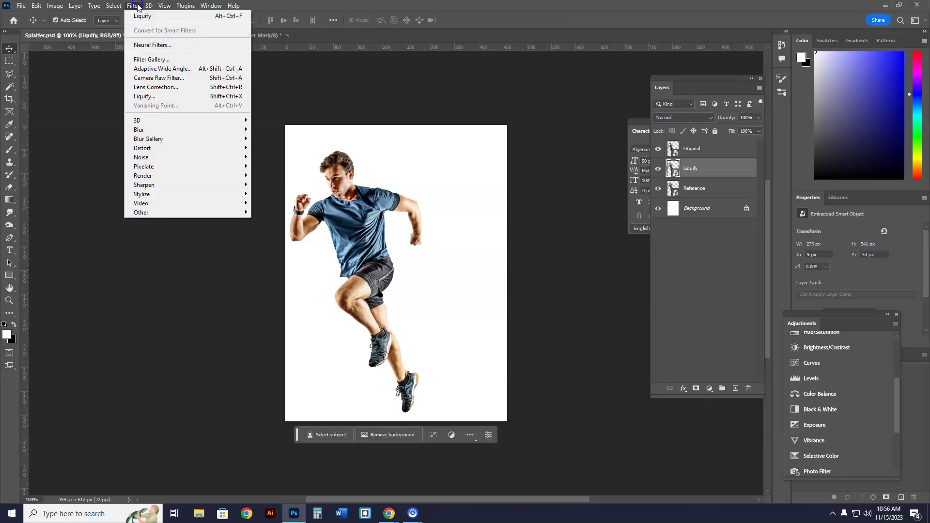
{"action": "left_click", "coordinate": [149, 97]}
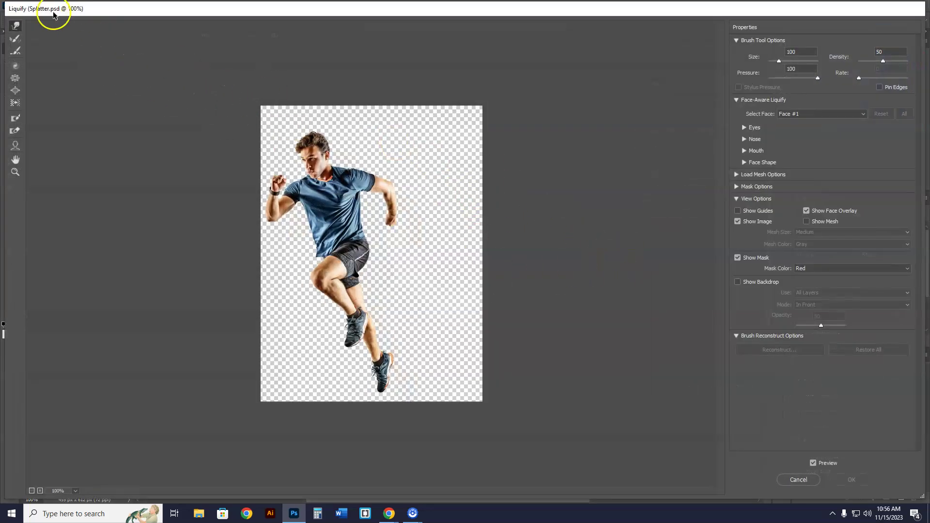
- With Forward Warp, smear the runner's hair, head and shoulder to the right
{"action": "left_click", "coordinate": [14, 27]}
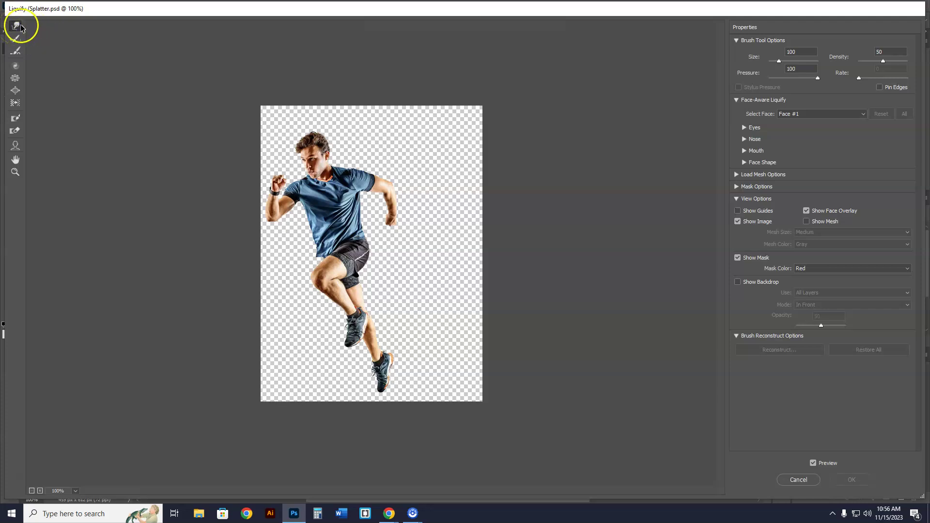
{"action": "mouse_move", "coordinate": [317, 143]}
{"action": "left_mouse_down"}
{"action": "mouse_move", "coordinate": [332, 133]}
{"action": "mouse_move", "coordinate": [318, 130]}
{"action": "mouse_move", "coordinate": [332, 158]}
{"action": "mouse_move", "coordinate": [360, 152]}
{"action": "mouse_move", "coordinate": [321, 187]}
{"action": "mouse_move", "coordinate": [294, 194]}
{"action": "mouse_move", "coordinate": [288, 185]}
{"action": "mouse_move", "coordinate": [279, 193]}
{"action": "mouse_move", "coordinate": [293, 206]}
{"action": "left_mouse_up"}
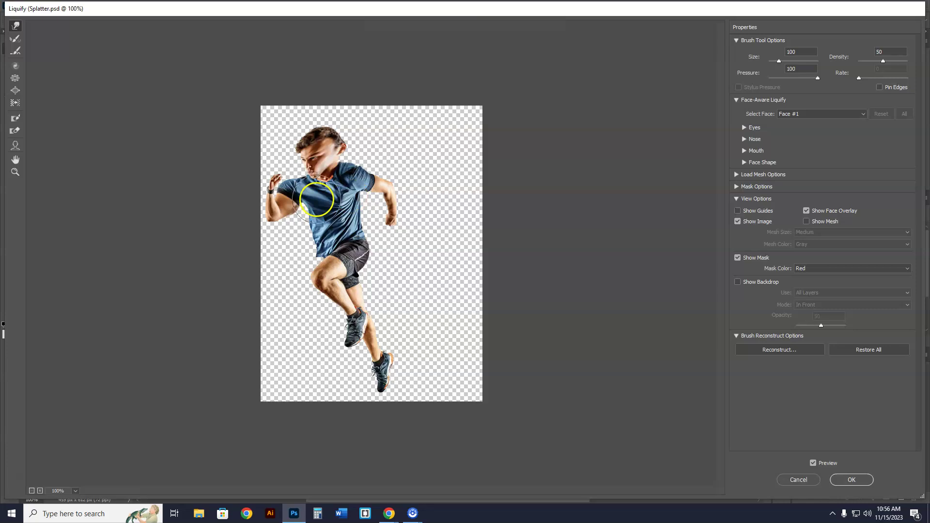
{"action": "mouse_move", "coordinate": [361, 189]}
{"action": "left_mouse_down"}
{"action": "mouse_move", "coordinate": [354, 183]}
{"action": "mouse_move", "coordinate": [364, 173]}
{"action": "mouse_move", "coordinate": [409, 173]}
{"action": "mouse_move", "coordinate": [411, 213]}
{"action": "mouse_move", "coordinate": [424, 214]}
{"action": "mouse_move", "coordinate": [363, 197]}
{"action": "mouse_move", "coordinate": [380, 197]}
{"action": "mouse_move", "coordinate": [388, 227]}
{"action": "mouse_move", "coordinate": [376, 196]}
{"action": "mouse_move", "coordinate": [412, 179]}
{"action": "mouse_move", "coordinate": [438, 191]}
{"action": "mouse_move", "coordinate": [425, 196]}
{"action": "mouse_move", "coordinate": [356, 148]}
{"action": "mouse_move", "coordinate": [373, 140]}
{"action": "mouse_move", "coordinate": [376, 125]}
{"action": "left_mouse_up"}
{"action": "mouse_move", "coordinate": [373, 147]}
{"action": "left_mouse_down"}
{"action": "mouse_move", "coordinate": [360, 162]}
{"action": "mouse_move", "coordinate": [409, 156]}
{"action": "mouse_move", "coordinate": [369, 158]}
{"action": "mouse_move", "coordinate": [393, 161]}
{"action": "left_mouse_up"}
- Streak the shirt, arm and shorts rightward, undoing one arm smear and reshaping the shirt's right side
{"action": "mouse_move", "coordinate": [374, 224]}
{"action": "left_mouse_down"}
{"action": "mouse_move", "coordinate": [421, 225]}
{"action": "mouse_move", "coordinate": [416, 249]}
{"action": "mouse_move", "coordinate": [444, 257]}
{"action": "left_mouse_up"}
{"action": "mouse_move", "coordinate": [383, 259]}
{"action": "left_mouse_down"}
{"action": "mouse_move", "coordinate": [402, 247]}
{"action": "mouse_move", "coordinate": [386, 243]}
{"action": "mouse_move", "coordinate": [416, 227]}
{"action": "mouse_move", "coordinate": [426, 194]}
{"action": "mouse_move", "coordinate": [442, 186]}
{"action": "mouse_move", "coordinate": [413, 169]}
{"action": "mouse_move", "coordinate": [426, 186]}
{"action": "mouse_move", "coordinate": [402, 216]}
{"action": "mouse_move", "coordinate": [409, 226]}
{"action": "mouse_move", "coordinate": [361, 278]}
{"action": "mouse_move", "coordinate": [400, 285]}
{"action": "mouse_move", "coordinate": [376, 293]}
{"action": "mouse_move", "coordinate": [394, 293]}
{"action": "mouse_move", "coordinate": [379, 308]}
{"action": "mouse_move", "coordinate": [403, 305]}
{"action": "mouse_move", "coordinate": [371, 315]}
{"action": "mouse_move", "coordinate": [392, 304]}
{"action": "mouse_move", "coordinate": [373, 303]}
{"action": "mouse_move", "coordinate": [411, 296]}
{"action": "mouse_move", "coordinate": [389, 347]}
{"action": "mouse_move", "coordinate": [385, 335]}
{"action": "mouse_move", "coordinate": [415, 329]}
{"action": "mouse_move", "coordinate": [396, 341]}
{"action": "mouse_move", "coordinate": [426, 337]}
{"action": "mouse_move", "coordinate": [404, 351]}
{"action": "mouse_move", "coordinate": [415, 360]}
{"action": "mouse_move", "coordinate": [403, 370]}
{"action": "mouse_move", "coordinate": [424, 372]}
{"action": "mouse_move", "coordinate": [397, 380]}
{"action": "mouse_move", "coordinate": [427, 383]}
{"action": "mouse_move", "coordinate": [411, 378]}
{"action": "mouse_move", "coordinate": [452, 359]}
{"action": "mouse_move", "coordinate": [396, 340]}
{"action": "mouse_move", "coordinate": [407, 323]}
{"action": "mouse_move", "coordinate": [394, 328]}
{"action": "mouse_move", "coordinate": [450, 328]}
{"action": "mouse_move", "coordinate": [405, 329]}
{"action": "mouse_move", "coordinate": [425, 331]}
{"action": "mouse_move", "coordinate": [420, 267]}
{"action": "mouse_move", "coordinate": [398, 266]}
{"action": "mouse_move", "coordinate": [465, 264]}
{"action": "mouse_move", "coordinate": [426, 216]}
{"action": "mouse_move", "coordinate": [409, 220]}
{"action": "mouse_move", "coordinate": [440, 213]}
{"action": "mouse_move", "coordinate": [436, 156]}
{"action": "mouse_move", "coordinate": [365, 140]}
{"action": "mouse_move", "coordinate": [339, 95]}
{"action": "mouse_move", "coordinate": [295, 117]}
{"action": "mouse_move", "coordinate": [307, 104]}
{"action": "mouse_move", "coordinate": [382, 130]}
{"action": "mouse_move", "coordinate": [401, 93]}
{"action": "mouse_move", "coordinate": [371, 124]}
{"action": "mouse_move", "coordinate": [499, 166]}
{"action": "left_mouse_up"}
{"action": "mouse_move", "coordinate": [391, 179]}
{"action": "left_mouse_down"}
{"action": "mouse_move", "coordinate": [281, 160]}
{"action": "mouse_move", "coordinate": [270, 170]}
{"action": "mouse_move", "coordinate": [266, 160]}
{"action": "mouse_move", "coordinate": [295, 173]}
{"action": "left_mouse_up"}
{"action": "key", "text": "ctrl+z"}
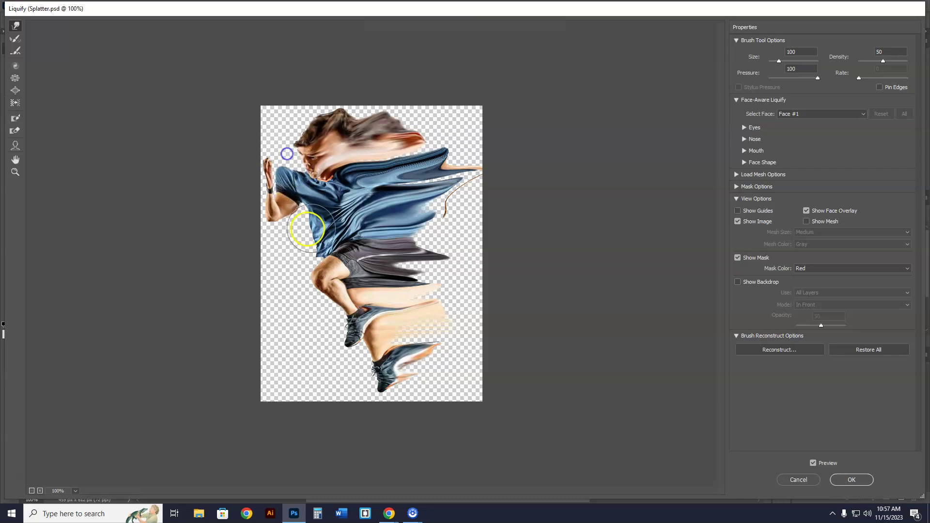
{"action": "mouse_move", "coordinate": [432, 218]}
{"action": "left_mouse_down"}
{"action": "mouse_move", "coordinate": [451, 217]}
{"action": "mouse_move", "coordinate": [453, 190]}
{"action": "mouse_move", "coordinate": [442, 162]}
{"action": "left_mouse_up"}
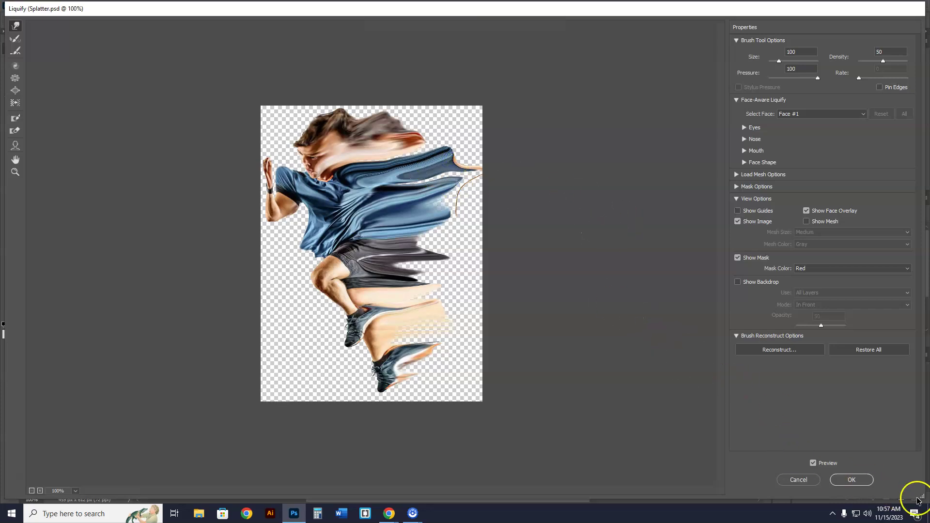
- Apply the Liquify, hide Original, add an inverted black mask to Liquify, then select Original
{"action": "left_click", "coordinate": [849, 479]}
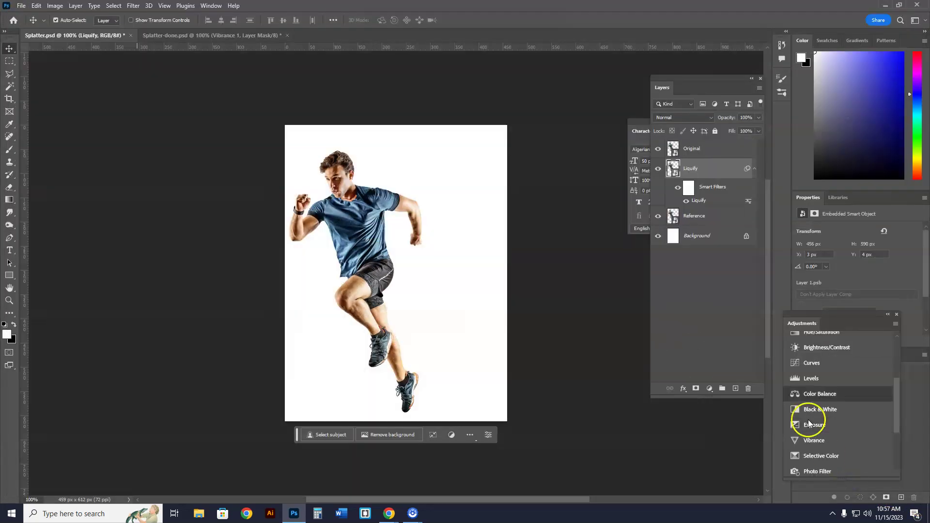
{"action": "left_click", "coordinate": [659, 149]}
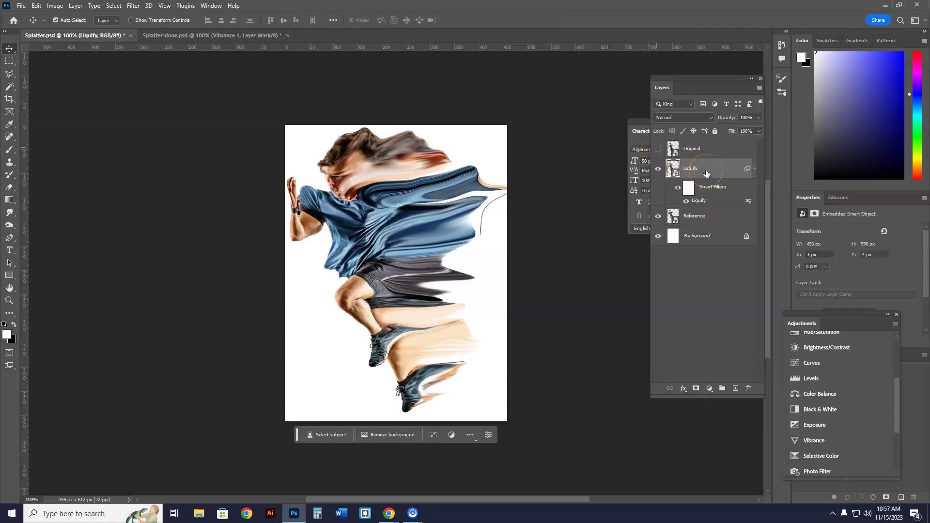
{"action": "left_click", "coordinate": [696, 390]}
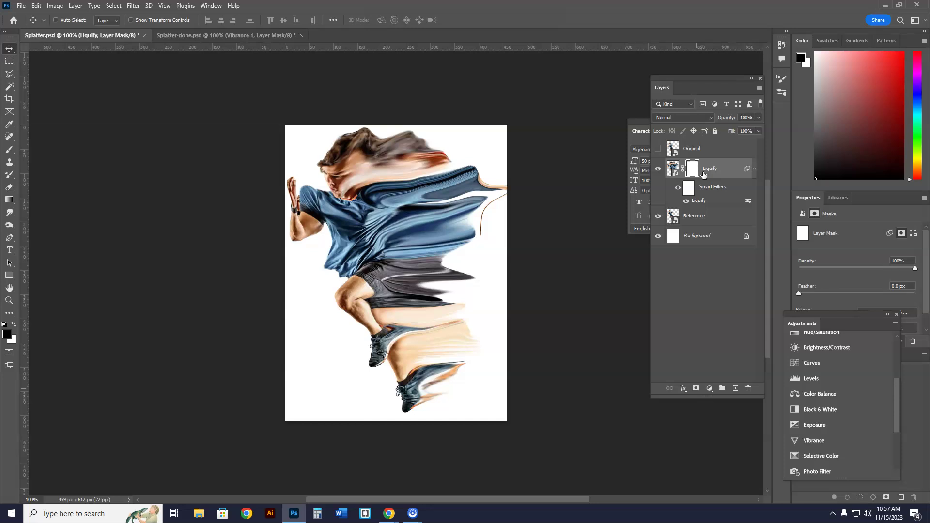
{"action": "key", "text": "ctrl+i"}
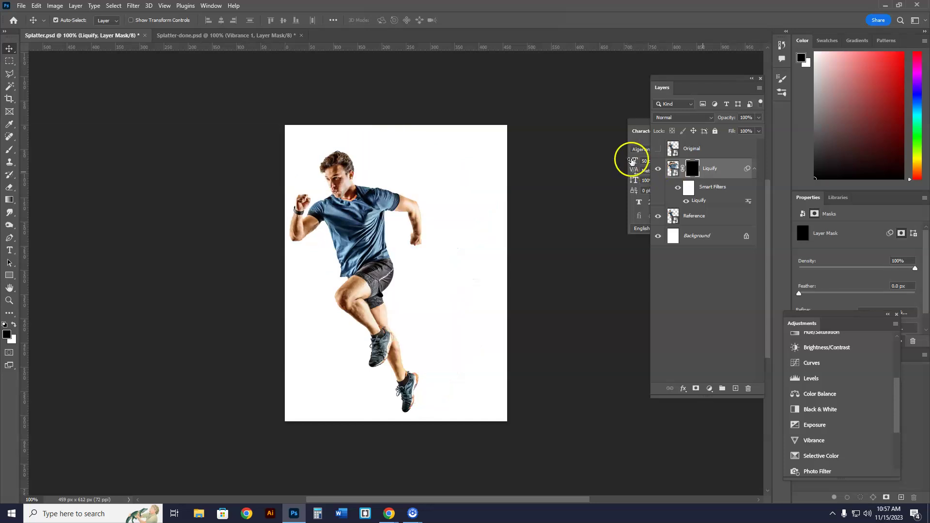
{"action": "left_click", "coordinate": [710, 149]}
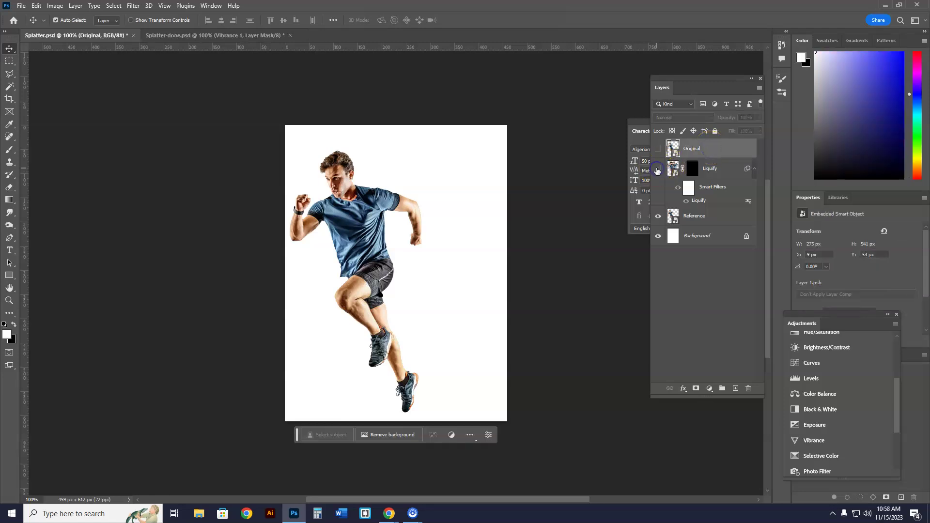
- Hide Reference, show Original with a new white layer mask, and switch to the Brush tool
{"action": "left_click", "coordinate": [659, 216]}
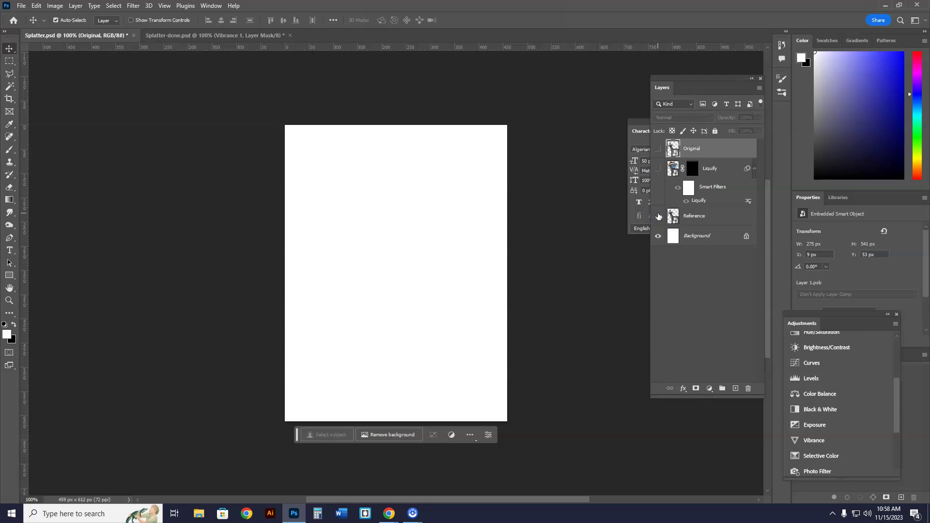
{"action": "left_click", "coordinate": [658, 150]}
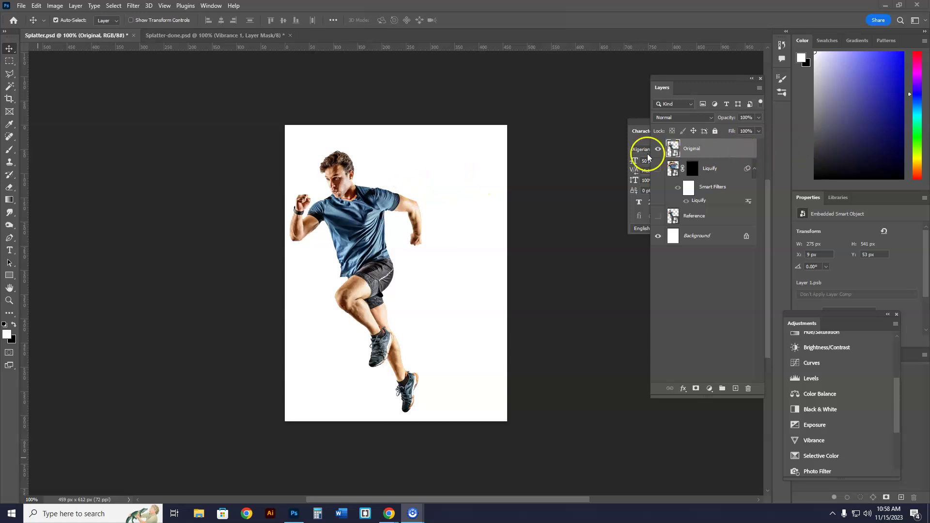
{"action": "left_click", "coordinate": [696, 388]}
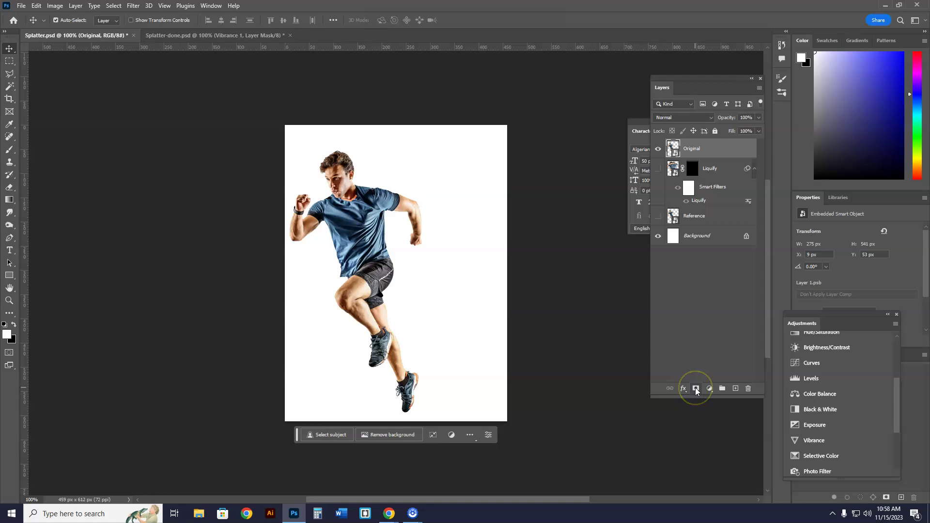
{"action": "left_click", "coordinate": [720, 167]}
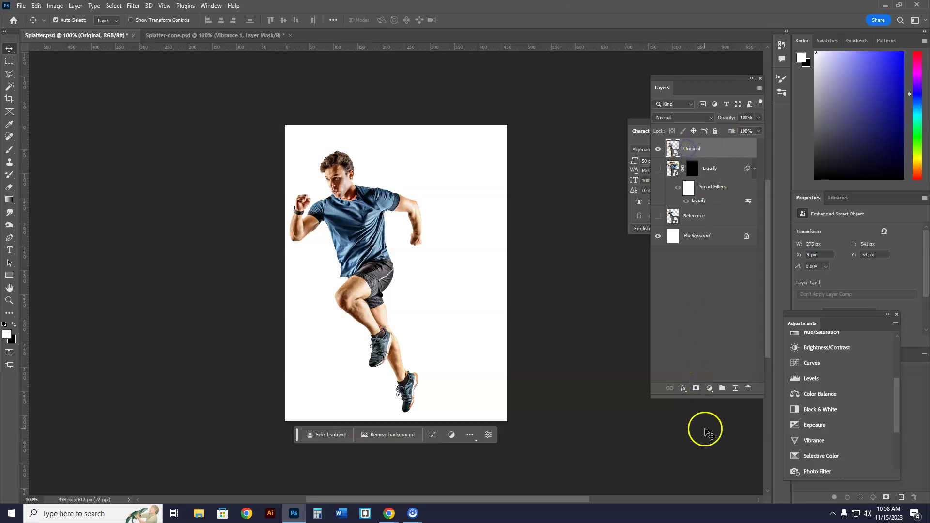
{"action": "left_click", "coordinate": [694, 389]}
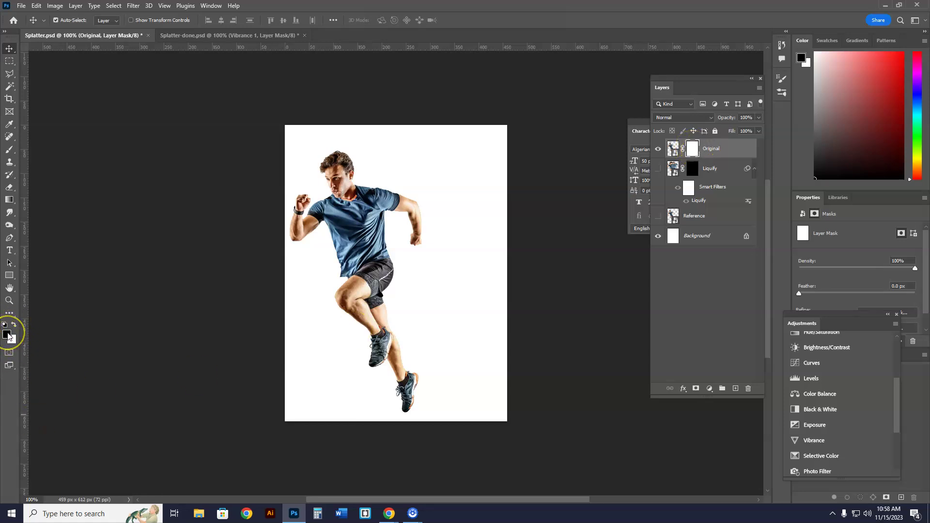
{"action": "left_click", "coordinate": [16, 94]}
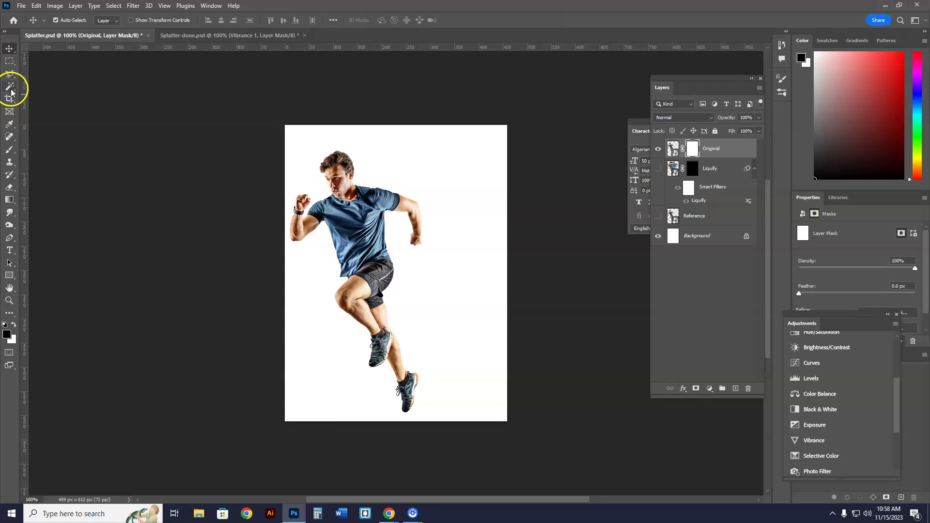
{"action": "left_click", "coordinate": [9, 153]}
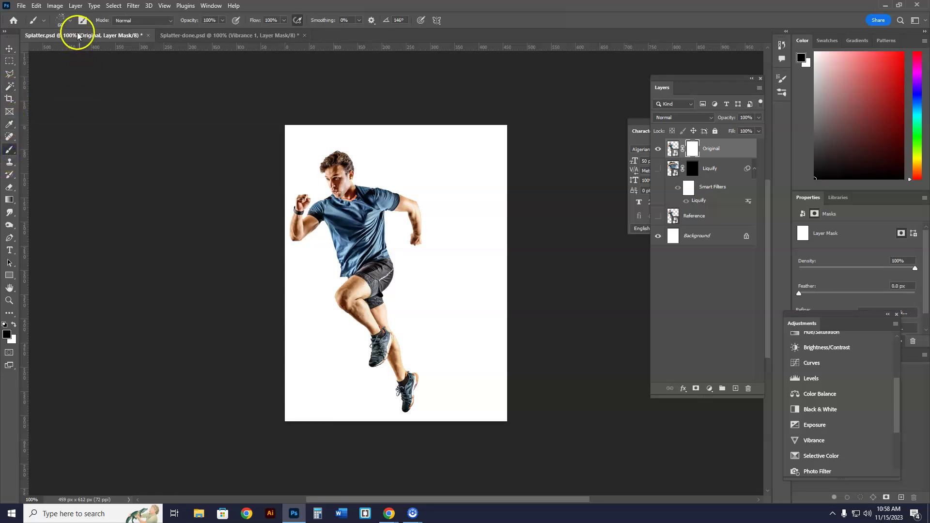
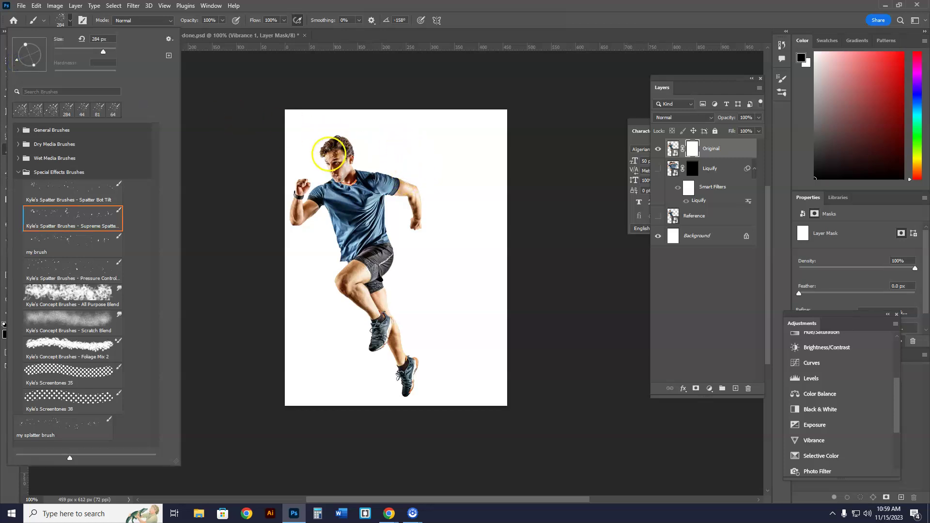
- Reduce the Supreme Spatter brush size from 284 px to 67 px
{"action": "left_click", "coordinate": [75, 49]}
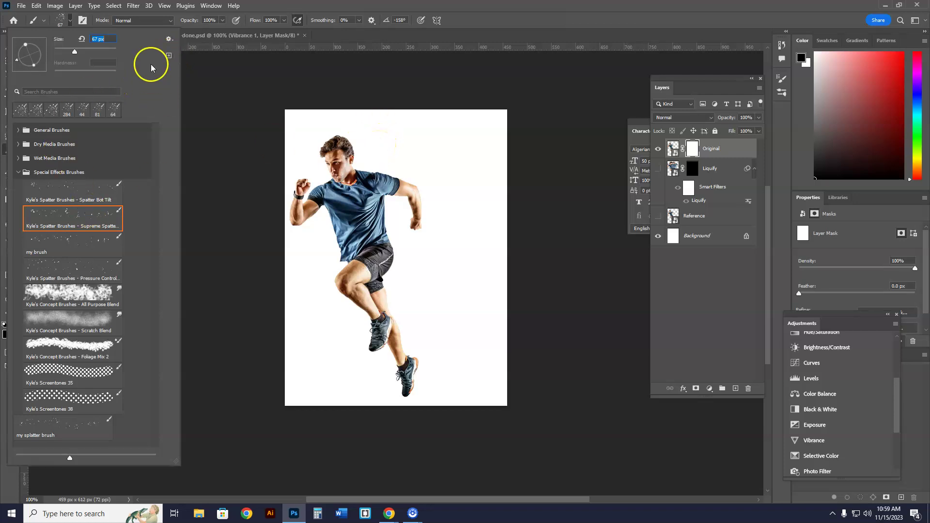
- Save the 67 px spatter brush as a new preset named My Splatter Brush-2
{"action": "left_click", "coordinate": [168, 56]}
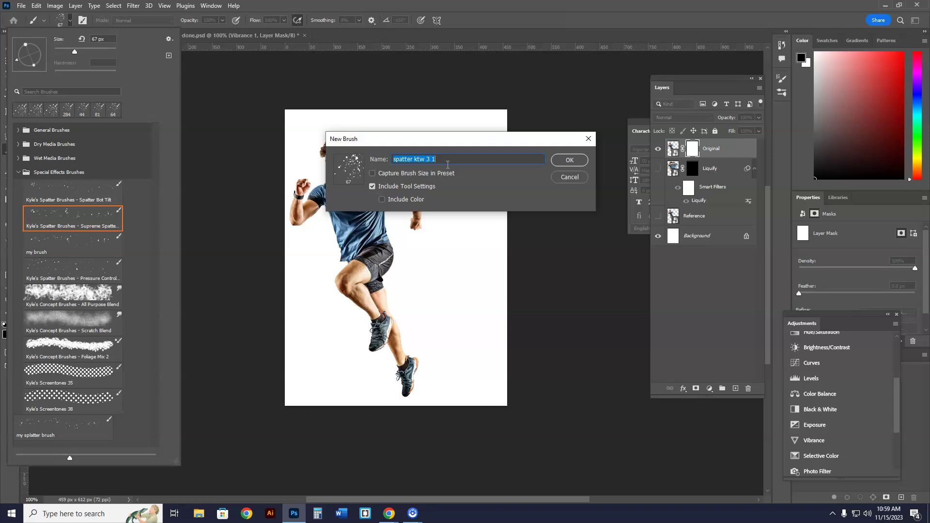
{"action": "type", "text": "My Splatter Brush-2"}
{"action": "left_click", "coordinate": [568, 162]}
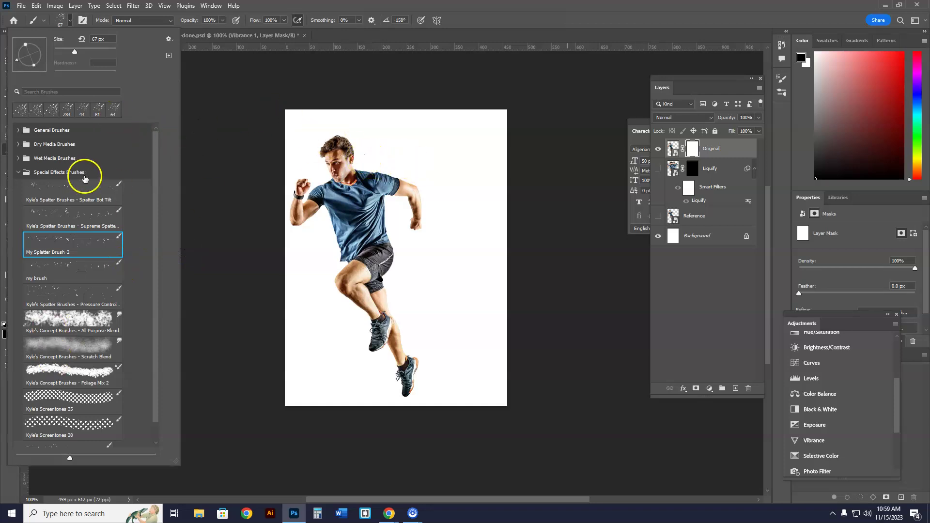
- Make My Splatter Brush-2 the active brush from the preset list
{"action": "left_click", "coordinate": [19, 173]}
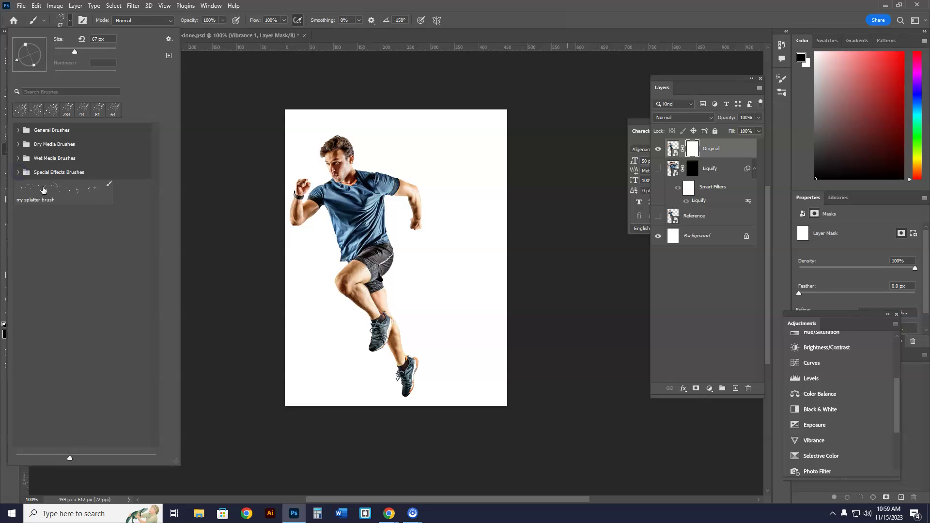
{"action": "left_click", "coordinate": [17, 171]}
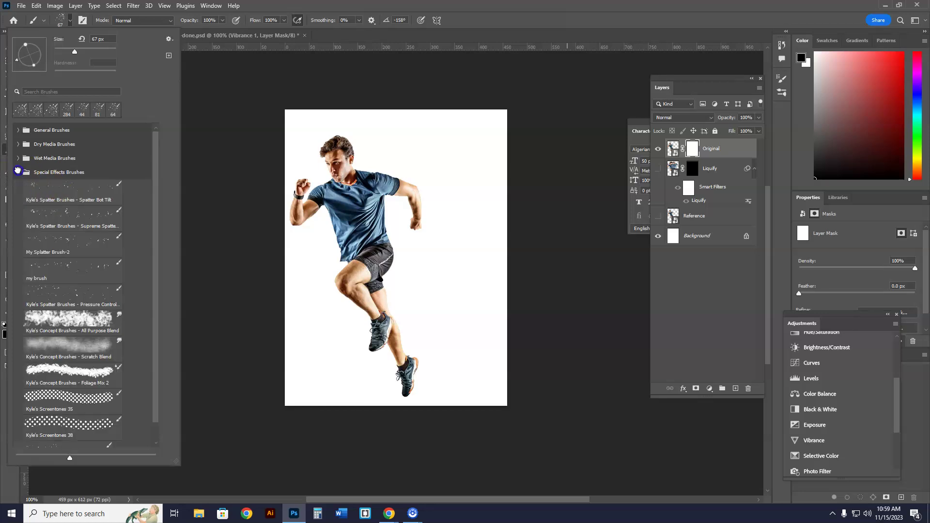
{"action": "scroll", "coordinate": [68, 270], "scroll_direction": "down", "scroll_amount": 1}
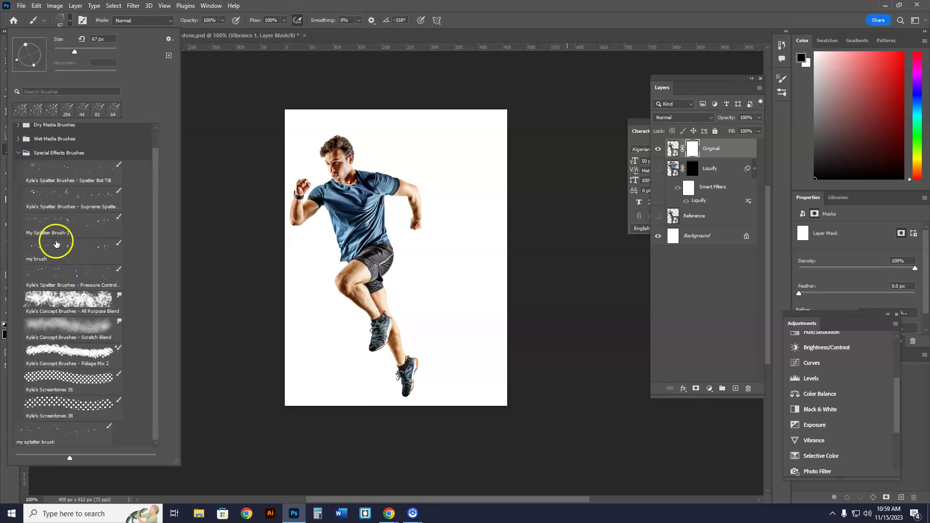
{"action": "left_click", "coordinate": [90, 224]}
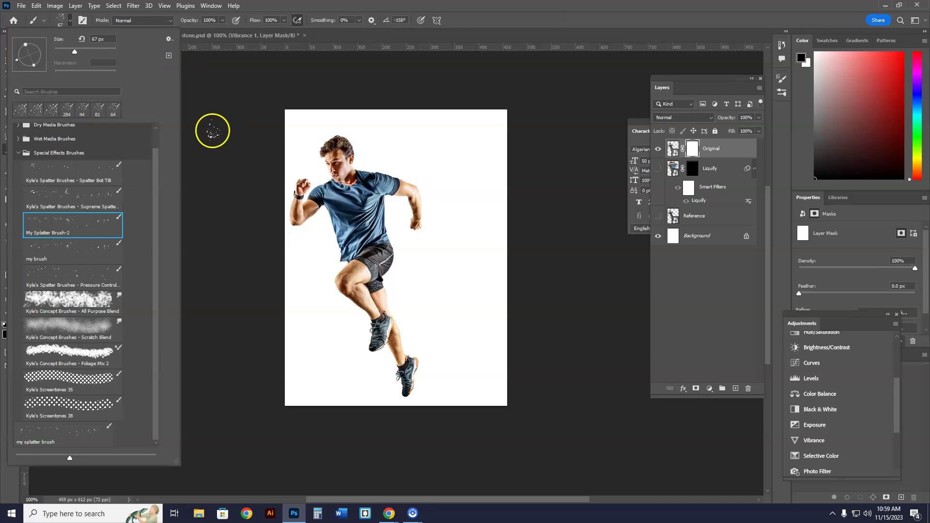
{"action": "left_click", "coordinate": [212, 129]}
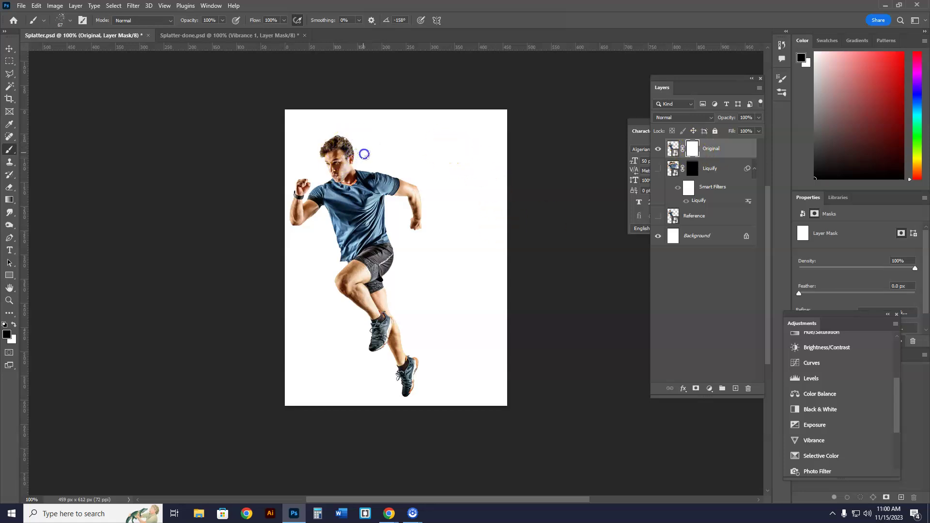
- Paint splatter into the Original mask over the hair, collar, shoulder, sleeve and shirt
{"action": "left_click_drag", "start_coordinate": [368, 153], "coordinate": [382, 164]}
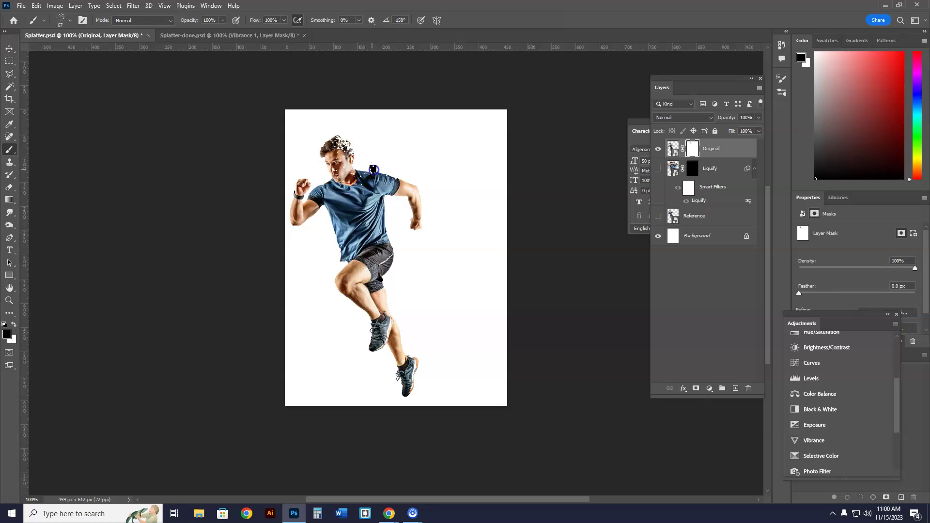
{"action": "mouse_move", "coordinate": [376, 167]}
{"action": "left_mouse_down"}
{"action": "mouse_move", "coordinate": [364, 148]}
{"action": "mouse_move", "coordinate": [377, 160]}
{"action": "left_mouse_up"}
{"action": "left_click", "coordinate": [402, 175]}
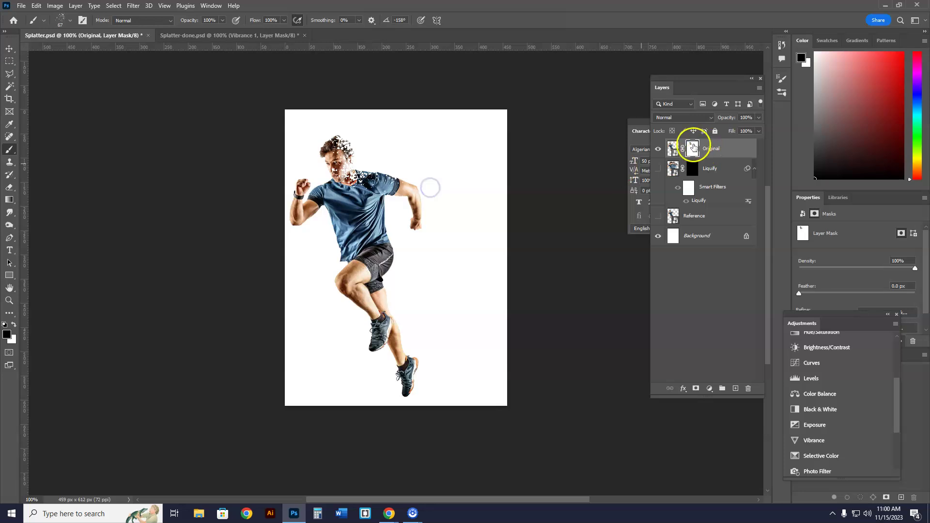
{"action": "mouse_move", "coordinate": [396, 176]}
{"action": "left_mouse_down"}
{"action": "mouse_move", "coordinate": [423, 194]}
{"action": "mouse_move", "coordinate": [415, 180]}
{"action": "mouse_move", "coordinate": [437, 211]}
{"action": "left_mouse_up"}
{"action": "left_click_drag", "start_coordinate": [426, 181], "coordinate": [377, 166]}
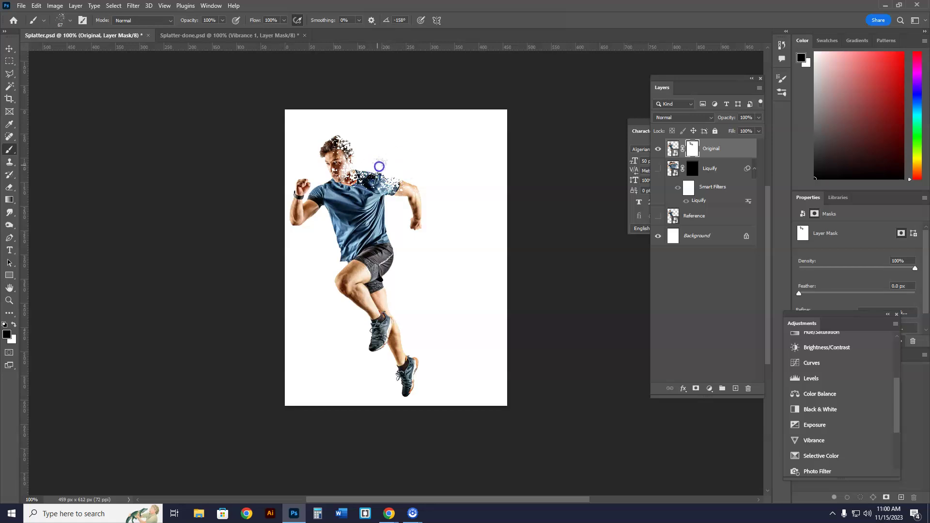
{"action": "mouse_move", "coordinate": [376, 163]}
{"action": "left_mouse_down"}
{"action": "mouse_move", "coordinate": [352, 186]}
{"action": "mouse_move", "coordinate": [376, 187]}
{"action": "mouse_move", "coordinate": [380, 177]}
{"action": "mouse_move", "coordinate": [348, 176]}
{"action": "mouse_move", "coordinate": [374, 166]}
{"action": "mouse_move", "coordinate": [367, 178]}
{"action": "mouse_move", "coordinate": [392, 173]}
{"action": "left_mouse_up"}
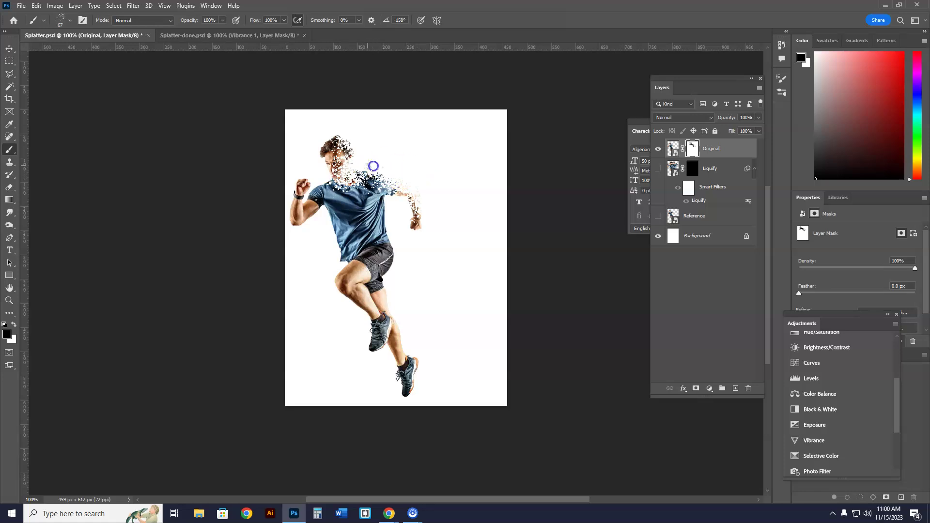
{"action": "left_click_drag", "start_coordinate": [372, 173], "coordinate": [386, 178]}
{"action": "left_click_drag", "start_coordinate": [338, 202], "coordinate": [390, 184]}
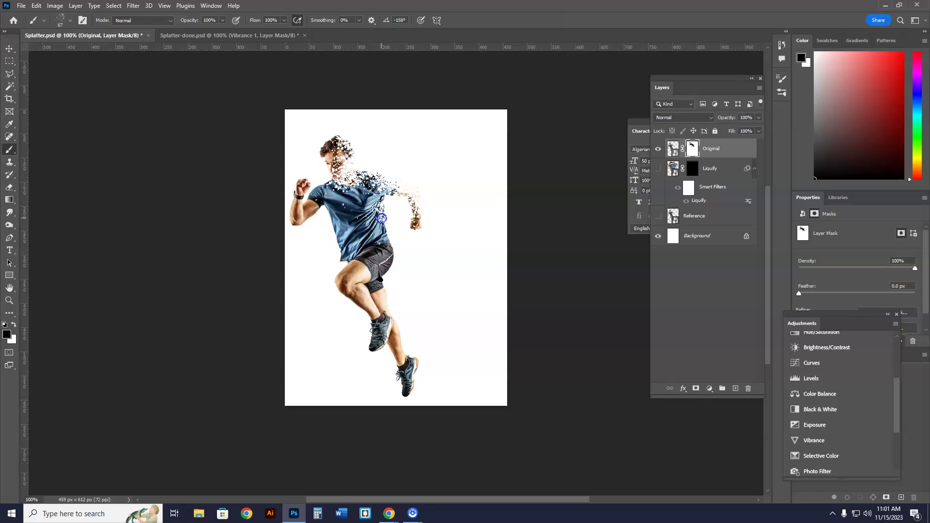
{"action": "left_click", "coordinate": [412, 250]}
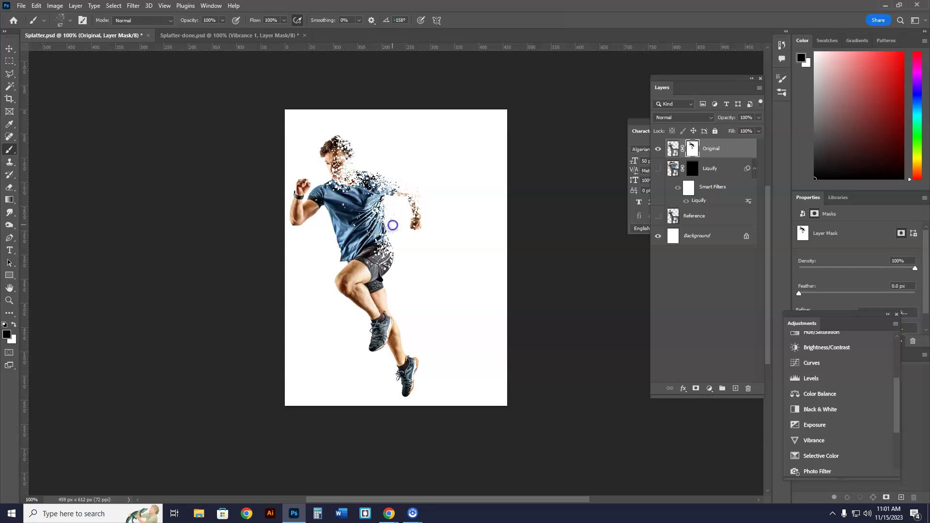
- Paint mask splatter down the shirt's lower edge, shorts, shin, thigh and rear shoe
{"action": "left_click", "coordinate": [389, 235]}
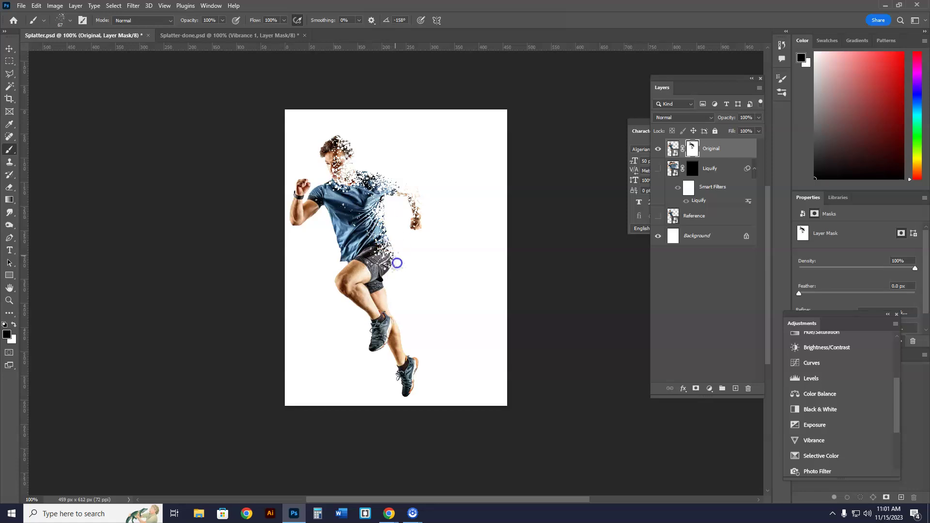
{"action": "mouse_move", "coordinate": [399, 257]}
{"action": "left_mouse_down"}
{"action": "mouse_move", "coordinate": [395, 225]}
{"action": "mouse_move", "coordinate": [388, 226]}
{"action": "mouse_move", "coordinate": [387, 285]}
{"action": "mouse_move", "coordinate": [424, 380]}
{"action": "mouse_move", "coordinate": [385, 278]}
{"action": "mouse_move", "coordinate": [399, 336]}
{"action": "mouse_move", "coordinate": [429, 370]}
{"action": "mouse_move", "coordinate": [409, 352]}
{"action": "mouse_move", "coordinate": [413, 343]}
{"action": "mouse_move", "coordinate": [418, 362]}
{"action": "mouse_move", "coordinate": [423, 354]}
{"action": "mouse_move", "coordinate": [401, 339]}
{"action": "mouse_move", "coordinate": [388, 292]}
{"action": "left_mouse_up"}
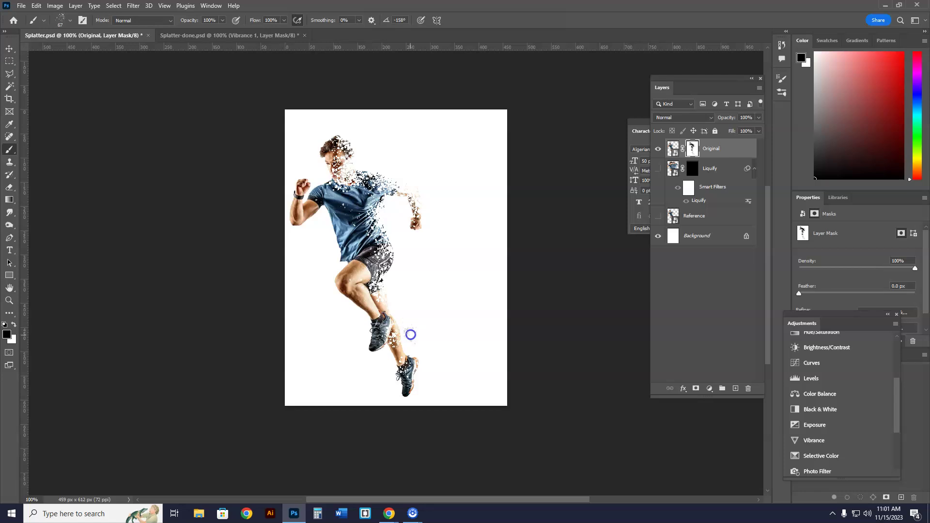
{"action": "left_click", "coordinate": [402, 296]}
{"action": "mouse_move", "coordinate": [380, 297]}
{"action": "left_mouse_down"}
{"action": "mouse_move", "coordinate": [401, 253]}
{"action": "mouse_move", "coordinate": [394, 246]}
{"action": "mouse_move", "coordinate": [396, 271]}
{"action": "mouse_move", "coordinate": [405, 239]}
{"action": "left_mouse_up"}
{"action": "mouse_move", "coordinate": [419, 324]}
{"action": "left_mouse_down"}
{"action": "mouse_move", "coordinate": [431, 378]}
{"action": "mouse_move", "coordinate": [417, 342]}
{"action": "mouse_move", "coordinate": [417, 362]}
{"action": "mouse_move", "coordinate": [428, 382]}
{"action": "mouse_move", "coordinate": [403, 331]}
{"action": "mouse_move", "coordinate": [411, 351]}
{"action": "left_mouse_up"}
{"action": "left_click", "coordinate": [420, 390]}
{"action": "mouse_move", "coordinate": [427, 386]}
{"action": "left_mouse_down"}
{"action": "mouse_move", "coordinate": [419, 380]}
{"action": "mouse_move", "coordinate": [429, 373]}
{"action": "left_mouse_up"}
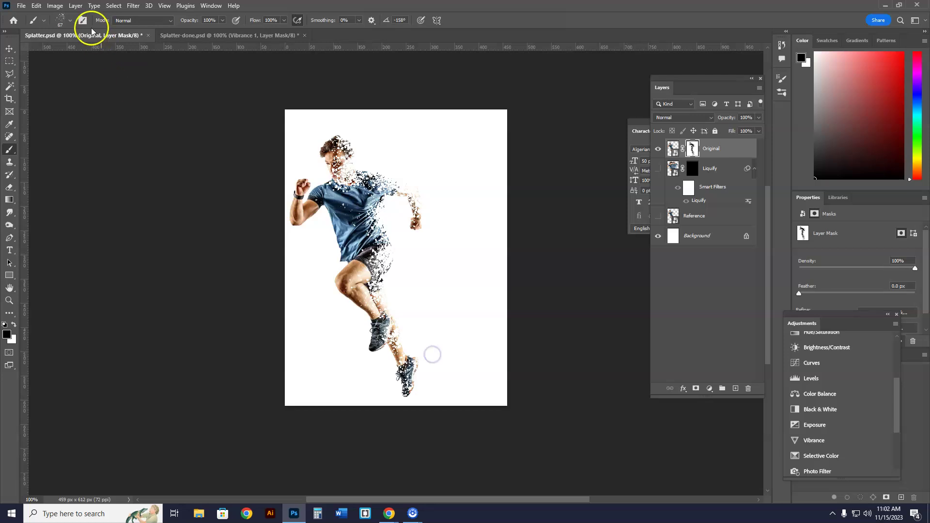
- Switch the active brush to the my splatter brush preset
{"action": "left_click", "coordinate": [71, 21]}
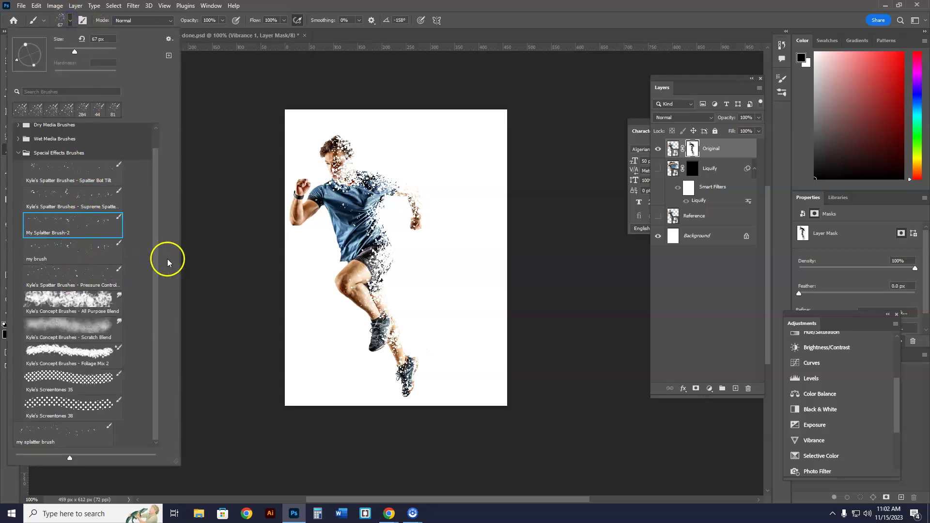
{"action": "left_click", "coordinate": [18, 152]}
{"action": "left_click", "coordinate": [39, 199]}
{"action": "left_click", "coordinate": [388, 244]}
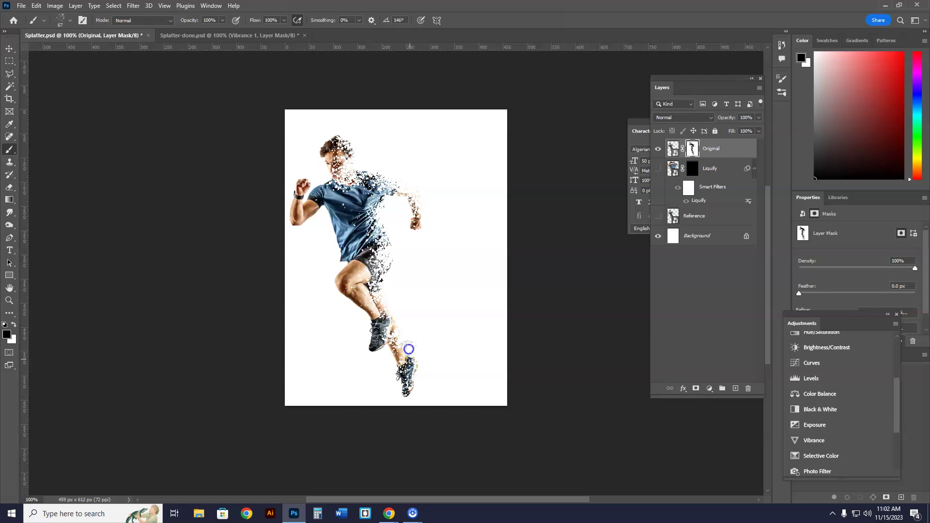
- Add splatter specks to the Original mask along the front shin and around the shoulder
{"action": "mouse_move", "coordinate": [409, 344]}
{"action": "left_mouse_down"}
{"action": "mouse_move", "coordinate": [415, 333]}
{"action": "mouse_move", "coordinate": [398, 266]}
{"action": "left_mouse_up"}
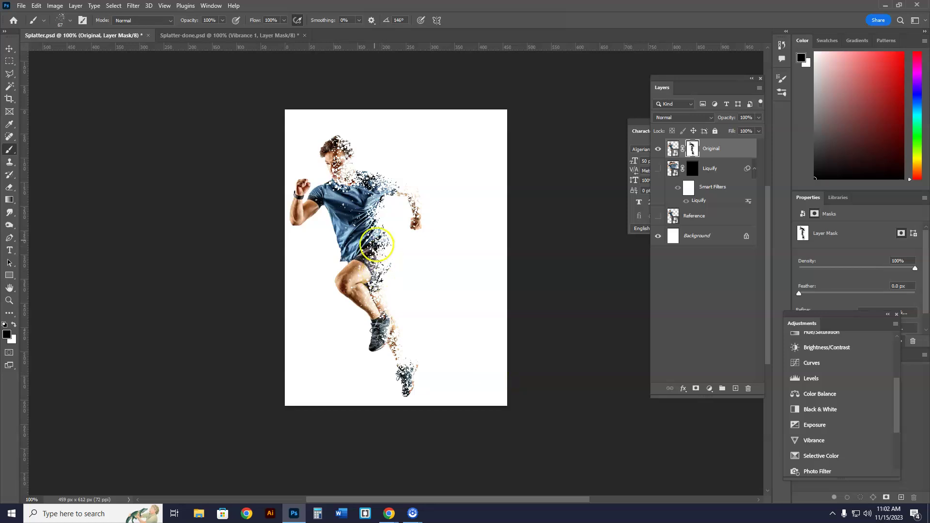
{"action": "left_click_drag", "start_coordinate": [463, 228], "coordinate": [363, 151]}
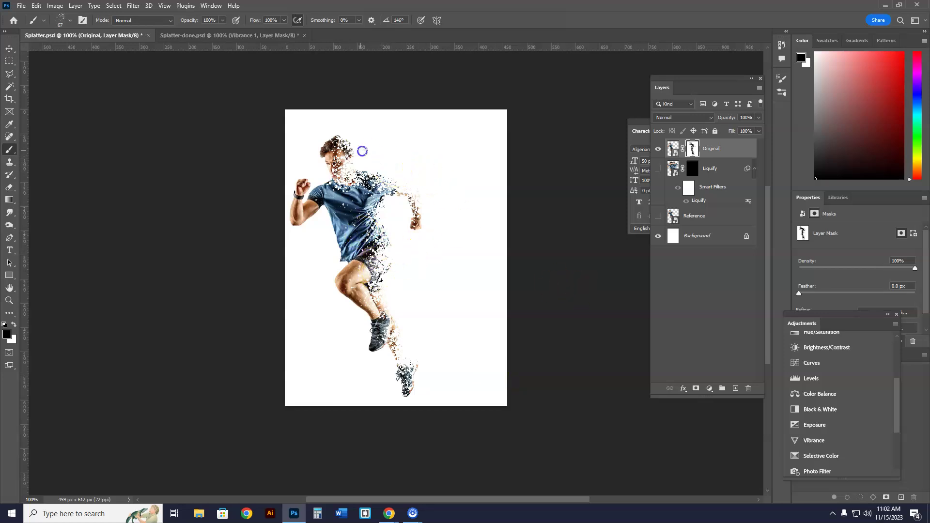
{"action": "left_click", "coordinate": [721, 169]}
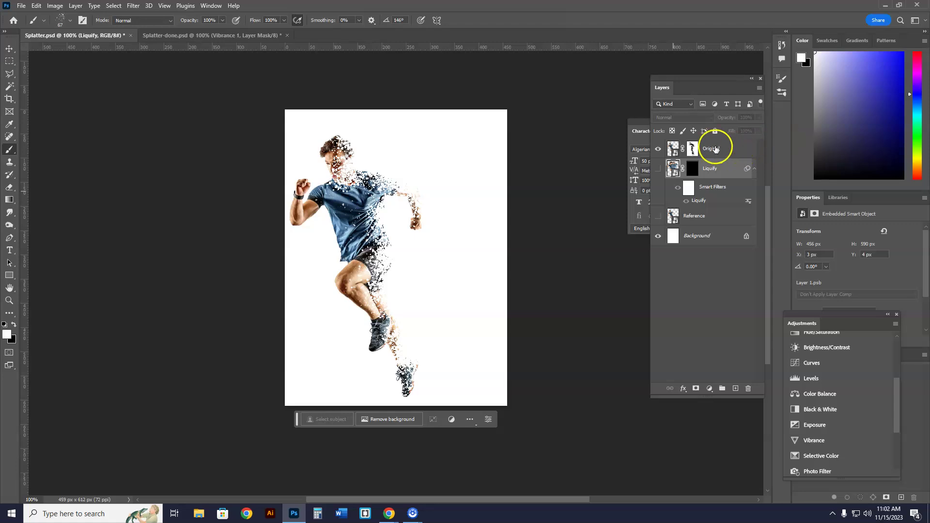
- Make the Liquify layer visible again and target its black mask for painting
{"action": "left_click", "coordinate": [715, 147]}
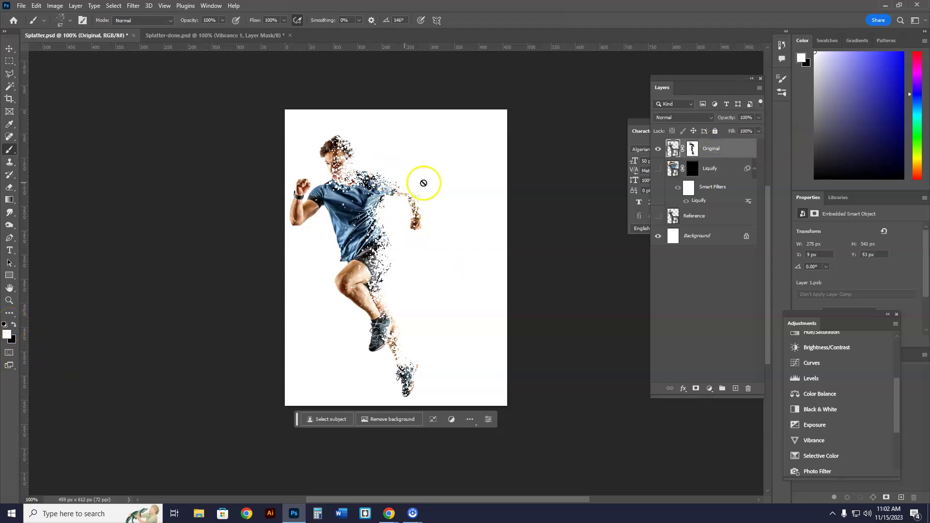
{"action": "left_click", "coordinate": [693, 148]}
{"action": "key", "text": "x"}
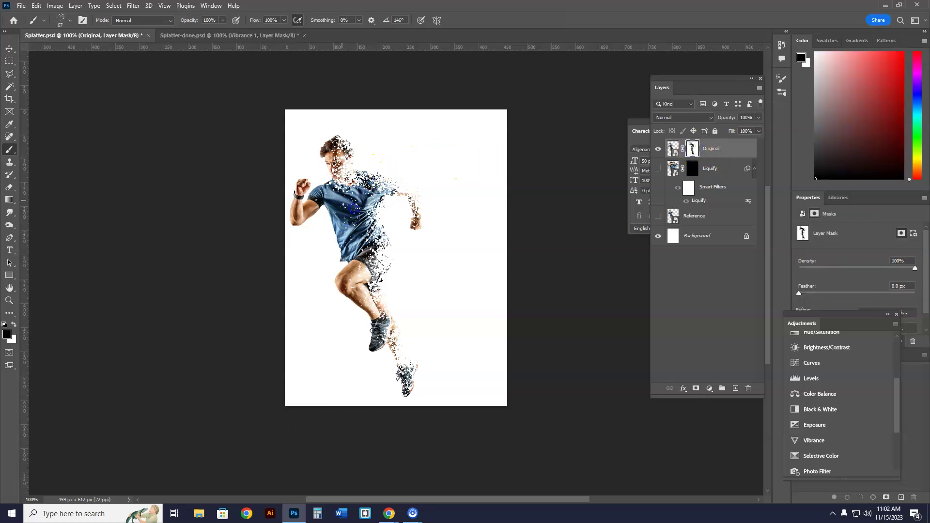
{"action": "left_click", "coordinate": [702, 169]}
{"action": "key", "text": "x"}
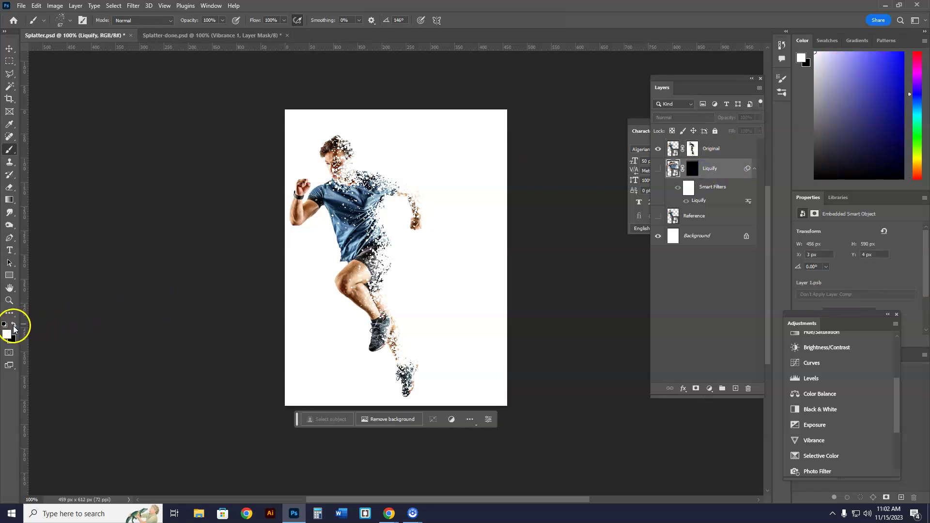
{"action": "left_click", "coordinate": [695, 171]}
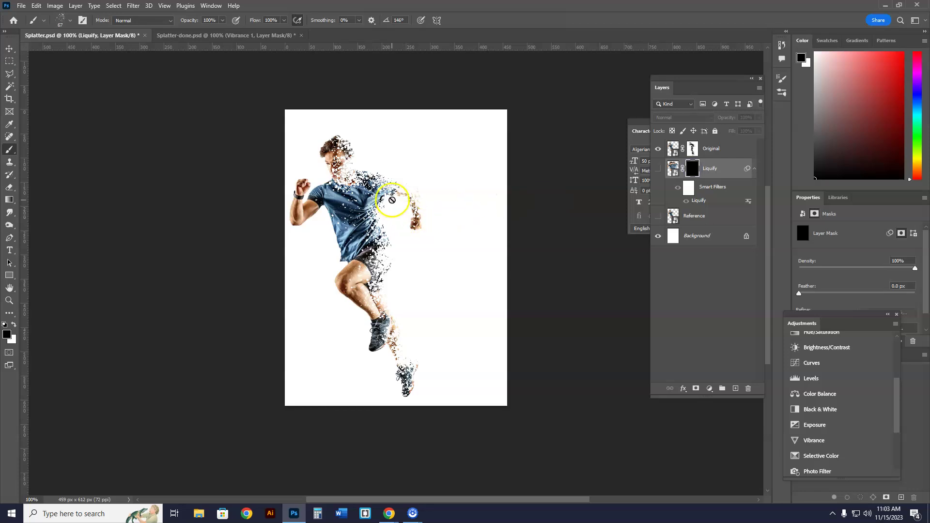
{"action": "left_click", "coordinate": [674, 168]}
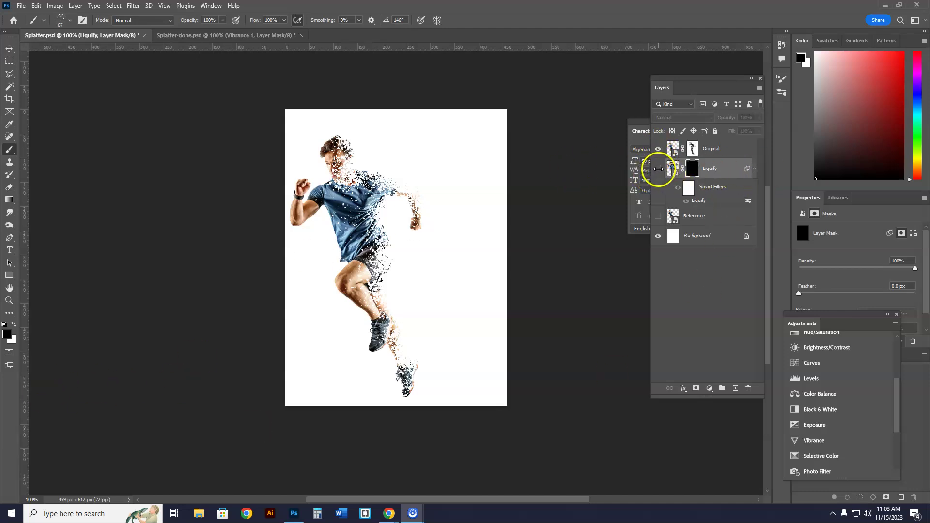
{"action": "left_click", "coordinate": [657, 169]}
{"action": "left_click", "coordinate": [706, 167]}
{"action": "left_click", "coordinate": [672, 170]}
{"action": "left_click", "coordinate": [693, 168]}
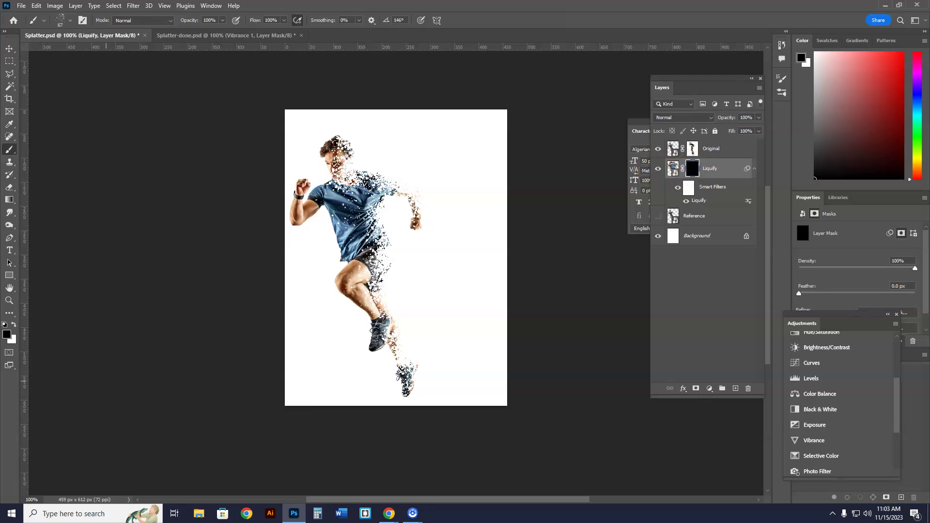
- Dab white splatter particles onto the Liquify mask just right of the runner's face
{"action": "left_click", "coordinate": [13, 326]}
{"action": "left_click", "coordinate": [394, 168]}
{"action": "left_click", "coordinate": [365, 161]}
{"action": "left_click", "coordinate": [361, 165]}
- Reveal particles around the head, torso, forearm, hip, thigh and shorts on the Liquify mask
{"action": "mouse_move", "coordinate": [380, 150]}
{"action": "left_mouse_down"}
{"action": "mouse_move", "coordinate": [357, 152]}
{"action": "mouse_move", "coordinate": [377, 150]}
{"action": "mouse_move", "coordinate": [390, 173]}
{"action": "mouse_move", "coordinate": [413, 172]}
{"action": "left_mouse_up"}
{"action": "mouse_move", "coordinate": [366, 160]}
{"action": "left_mouse_down"}
{"action": "mouse_move", "coordinate": [329, 236]}
{"action": "mouse_move", "coordinate": [396, 229]}
{"action": "mouse_move", "coordinate": [388, 211]}
{"action": "mouse_move", "coordinate": [394, 235]}
{"action": "mouse_move", "coordinate": [388, 223]}
{"action": "mouse_move", "coordinate": [429, 201]}
{"action": "mouse_move", "coordinate": [476, 208]}
{"action": "mouse_move", "coordinate": [486, 191]}
{"action": "mouse_move", "coordinate": [377, 183]}
{"action": "mouse_move", "coordinate": [363, 231]}
{"action": "mouse_move", "coordinate": [388, 223]}
{"action": "mouse_move", "coordinate": [385, 200]}
{"action": "mouse_move", "coordinate": [386, 221]}
{"action": "left_mouse_up"}
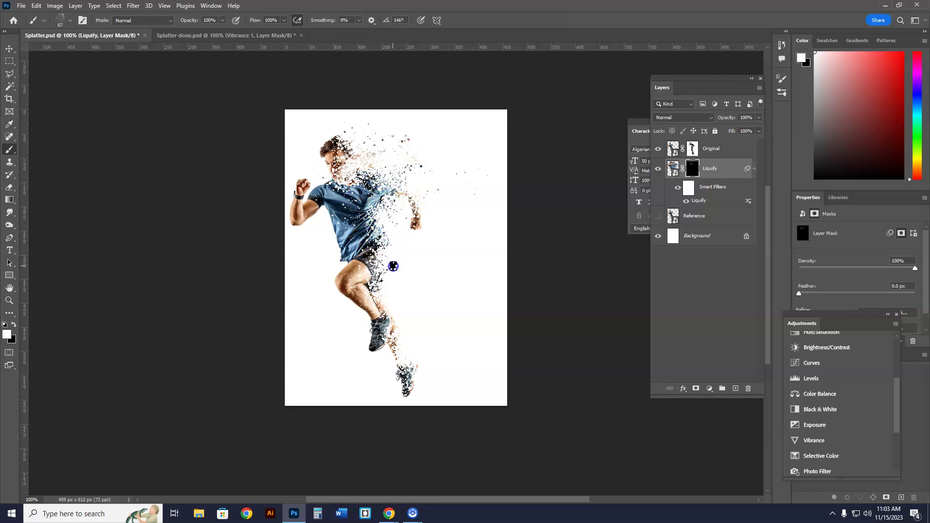
{"action": "left_click", "coordinate": [395, 239]}
{"action": "left_click", "coordinate": [389, 217]}
{"action": "left_click", "coordinate": [444, 209]}
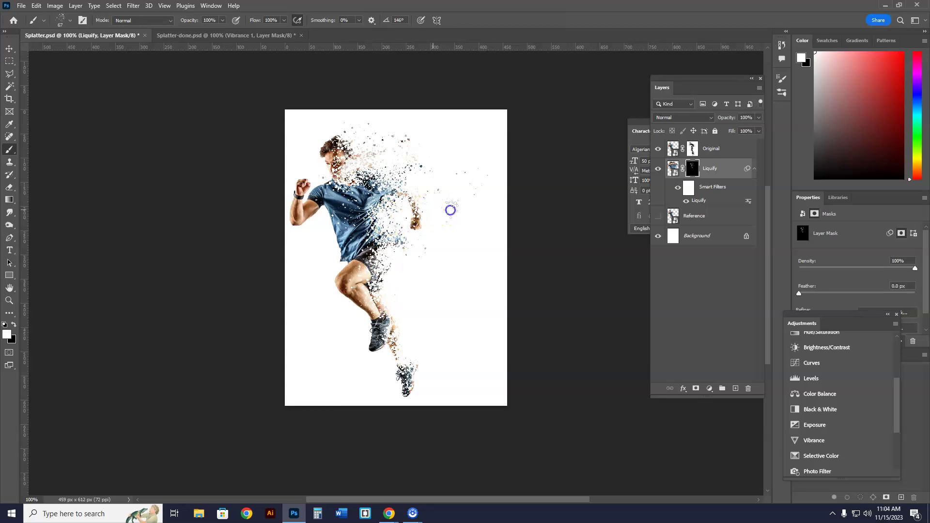
{"action": "left_click", "coordinate": [404, 225]}
{"action": "left_click", "coordinate": [413, 262]}
{"action": "left_click", "coordinate": [397, 278]}
{"action": "left_click", "coordinate": [394, 296]}
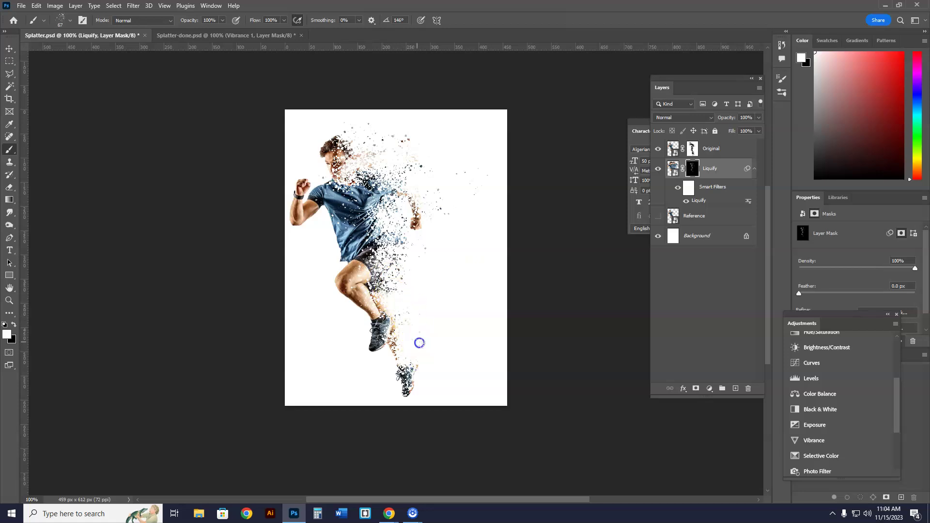
{"action": "left_click", "coordinate": [403, 305]}
{"action": "left_click", "coordinate": [397, 268]}
{"action": "left_click", "coordinate": [417, 261]}
- Add particle trails right of the torso, rear leg, rear shoe and thigh, plus far-right specks
{"action": "mouse_move", "coordinate": [462, 261]}
{"action": "left_mouse_down"}
{"action": "mouse_move", "coordinate": [491, 258]}
{"action": "mouse_move", "coordinate": [477, 232]}
{"action": "mouse_move", "coordinate": [503, 227]}
{"action": "left_mouse_up"}
{"action": "left_click", "coordinate": [423, 308]}
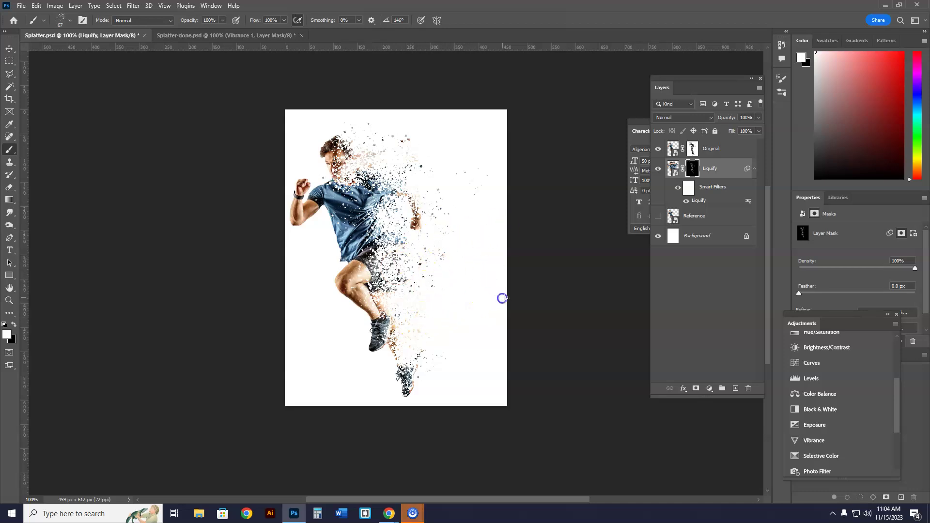
{"action": "left_click", "coordinate": [412, 350]}
{"action": "left_click", "coordinate": [424, 361]}
{"action": "left_click_drag", "start_coordinate": [398, 357], "coordinate": [431, 334]}
{"action": "left_click", "coordinate": [413, 352]}
{"action": "left_click", "coordinate": [430, 355]}
{"action": "left_click", "coordinate": [425, 311]}
{"action": "left_click", "coordinate": [436, 296]}
{"action": "left_click", "coordinate": [438, 272]}
{"action": "left_click", "coordinate": [471, 260]}
- Hide some particles over the shorts in black, then reveal more right of the hand in white
{"action": "left_click", "coordinate": [426, 342]}
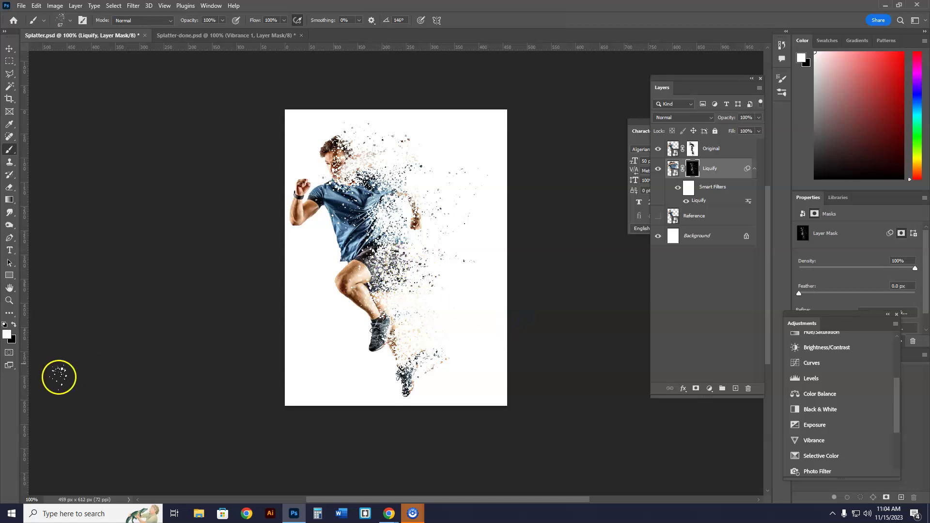
{"action": "left_click", "coordinate": [13, 324]}
{"action": "left_click", "coordinate": [400, 274]}
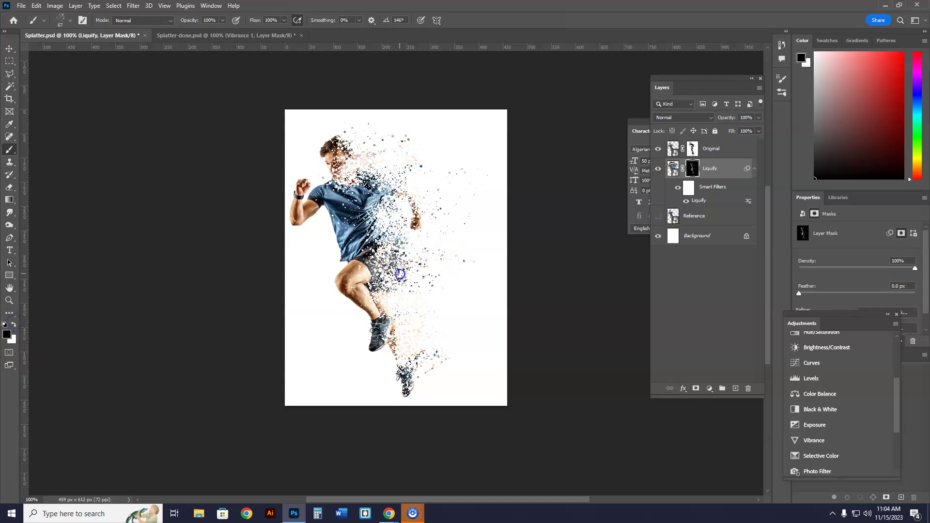
{"action": "left_click", "coordinate": [414, 243]}
{"action": "left_click", "coordinate": [384, 291]}
{"action": "left_click", "coordinate": [14, 325]}
{"action": "left_click", "coordinate": [437, 235]}
{"action": "left_click", "coordinate": [454, 236]}
- Hide particles right of the runner, then add faint specks drifting right of the torso and arm
{"action": "left_click", "coordinate": [10, 323]}
{"action": "left_click", "coordinate": [492, 249]}
{"action": "left_click", "coordinate": [446, 234]}
{"action": "left_click", "coordinate": [436, 237]}
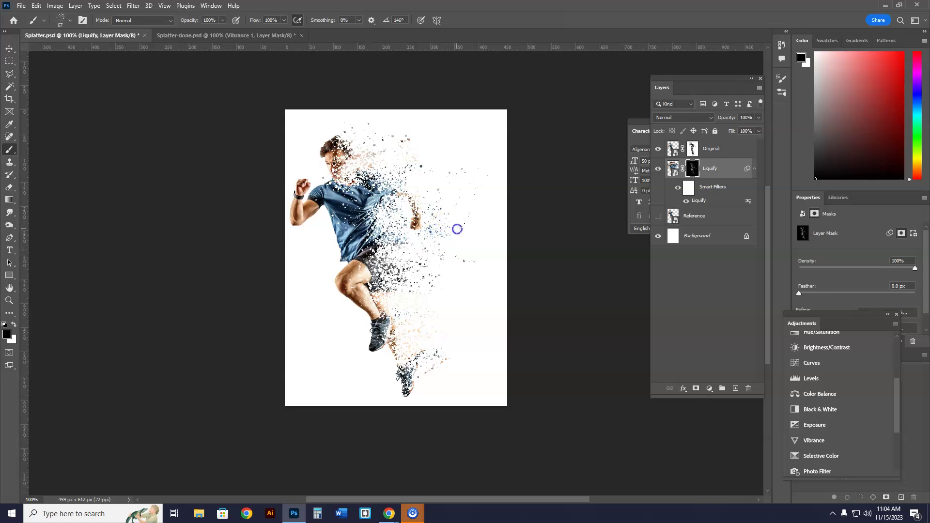
{"action": "mouse_move", "coordinate": [441, 249]}
{"action": "left_mouse_down"}
{"action": "mouse_move", "coordinate": [413, 327]}
{"action": "mouse_move", "coordinate": [465, 368]}
{"action": "mouse_move", "coordinate": [484, 254]}
{"action": "mouse_move", "coordinate": [440, 217]}
{"action": "mouse_move", "coordinate": [419, 238]}
{"action": "mouse_move", "coordinate": [413, 277]}
{"action": "mouse_move", "coordinate": [386, 280]}
{"action": "mouse_move", "coordinate": [452, 304]}
{"action": "mouse_move", "coordinate": [427, 295]}
{"action": "mouse_move", "coordinate": [395, 306]}
{"action": "mouse_move", "coordinate": [389, 280]}
{"action": "mouse_move", "coordinate": [369, 291]}
{"action": "mouse_move", "coordinate": [391, 300]}
{"action": "mouse_move", "coordinate": [409, 275]}
{"action": "mouse_move", "coordinate": [495, 325]}
{"action": "mouse_move", "coordinate": [550, 230]}
{"action": "mouse_move", "coordinate": [486, 272]}
{"action": "mouse_move", "coordinate": [502, 216]}
{"action": "mouse_move", "coordinate": [453, 221]}
{"action": "mouse_move", "coordinate": [419, 186]}
{"action": "mouse_move", "coordinate": [395, 201]}
{"action": "mouse_move", "coordinate": [366, 187]}
{"action": "mouse_move", "coordinate": [392, 207]}
{"action": "mouse_move", "coordinate": [400, 179]}
{"action": "mouse_move", "coordinate": [456, 176]}
{"action": "mouse_move", "coordinate": [477, 198]}
{"action": "mouse_move", "coordinate": [405, 188]}
{"action": "mouse_move", "coordinate": [420, 274]}
{"action": "mouse_move", "coordinate": [641, 178]}
{"action": "left_mouse_up"}
{"action": "mouse_move", "coordinate": [79, 440]}
{"action": "left_mouse_down"}
{"action": "mouse_move", "coordinate": [474, 223]}
{"action": "mouse_move", "coordinate": [415, 208]}
{"action": "mouse_move", "coordinate": [433, 210]}
{"action": "mouse_move", "coordinate": [74, 47]}
{"action": "left_mouse_up"}
- Leave the splatter brush and bring up the Marquee tool's selection shape options
{"action": "left_click", "coordinate": [73, 21]}
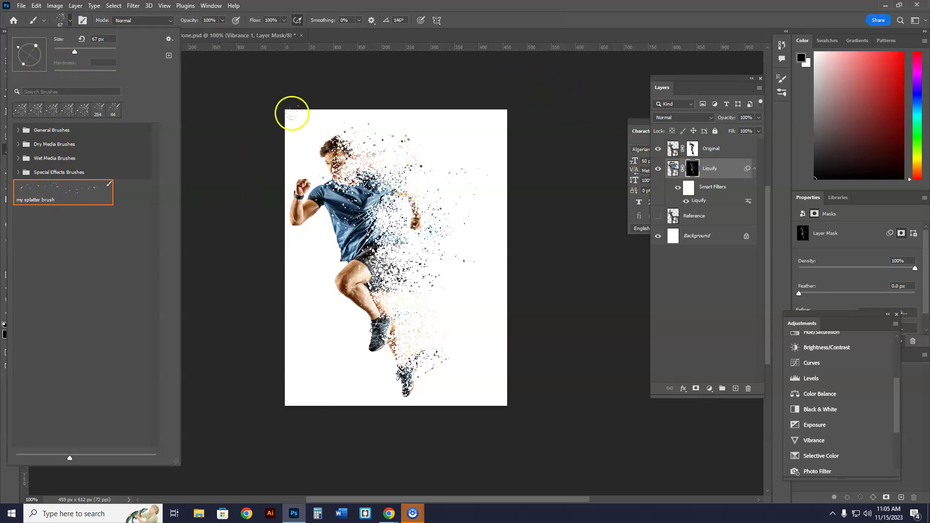
{"action": "left_click", "coordinate": [243, 95]}
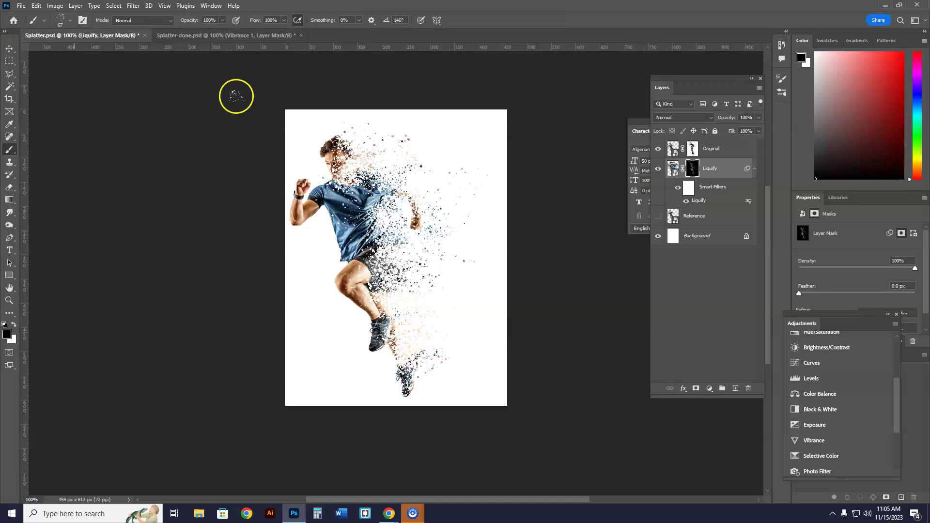
{"action": "left_click", "coordinate": [13, 66]}
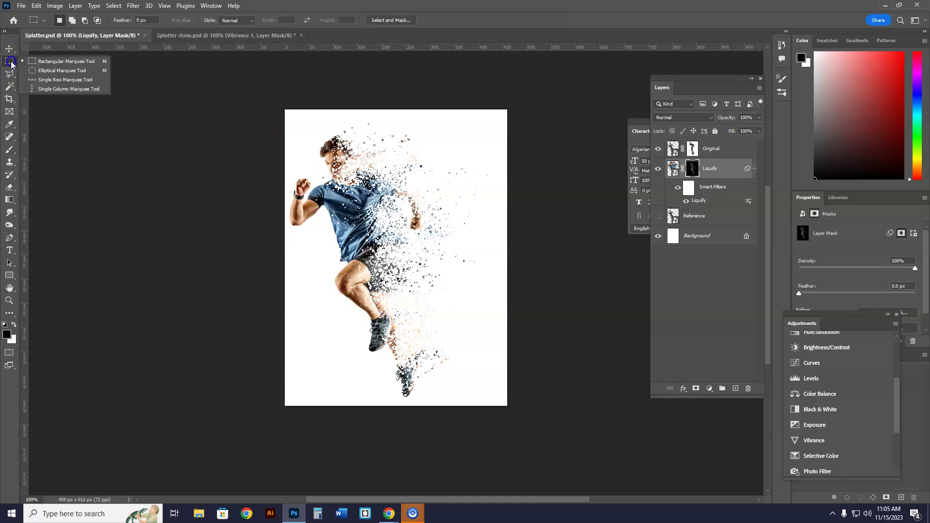
{"action": "left_click", "coordinate": [54, 62]}
{"action": "left_click", "coordinate": [37, 6]}
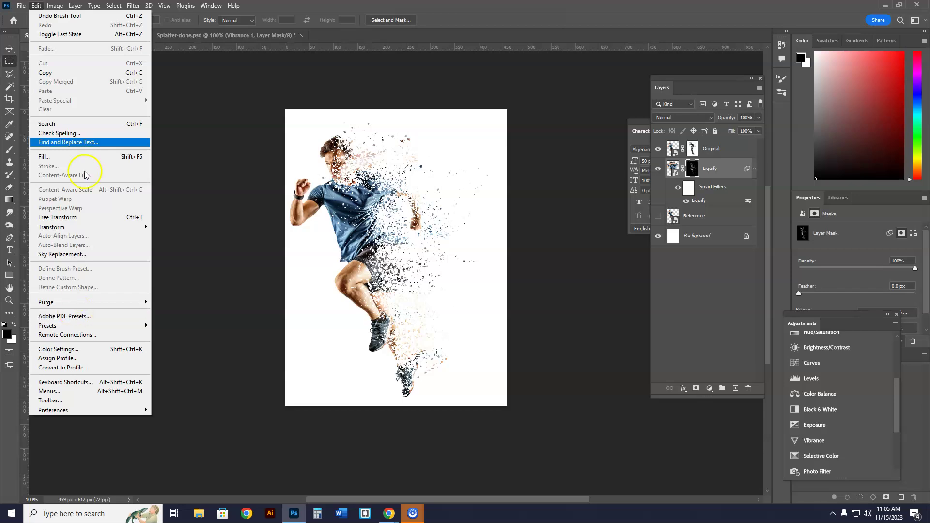
{"action": "left_click", "coordinate": [21, 6]}
{"action": "mouse_move", "coordinate": [37, 8]}
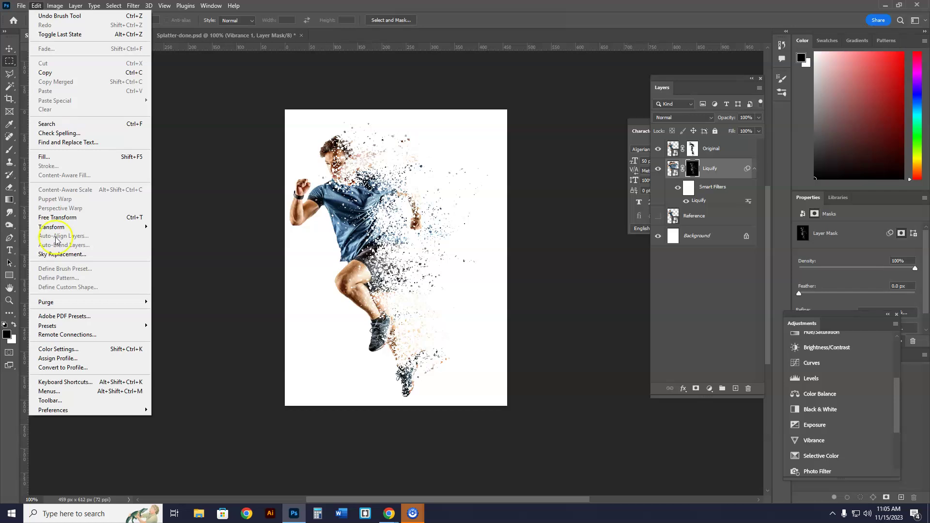
{"action": "left_click", "coordinate": [201, 194]}
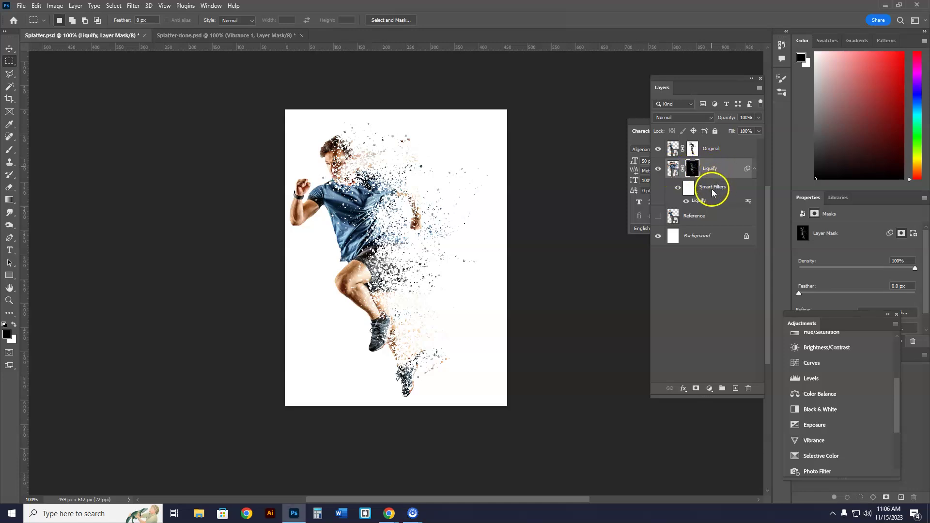
- Alt-drag the Liquify layer to create a Liquify copy with its mask, and select the copy
{"action": "mouse_move", "coordinate": [670, 161]}
{"action": "left_mouse_down"}
{"action": "mouse_move", "coordinate": [741, 370]}
{"action": "mouse_move", "coordinate": [738, 389]}
{"action": "left_mouse_up"}
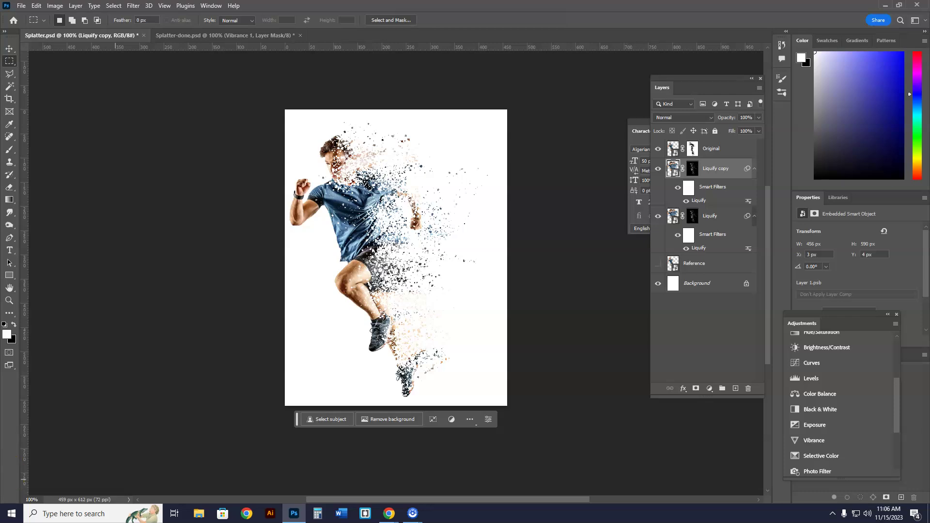
{"action": "left_click", "coordinate": [688, 168]}
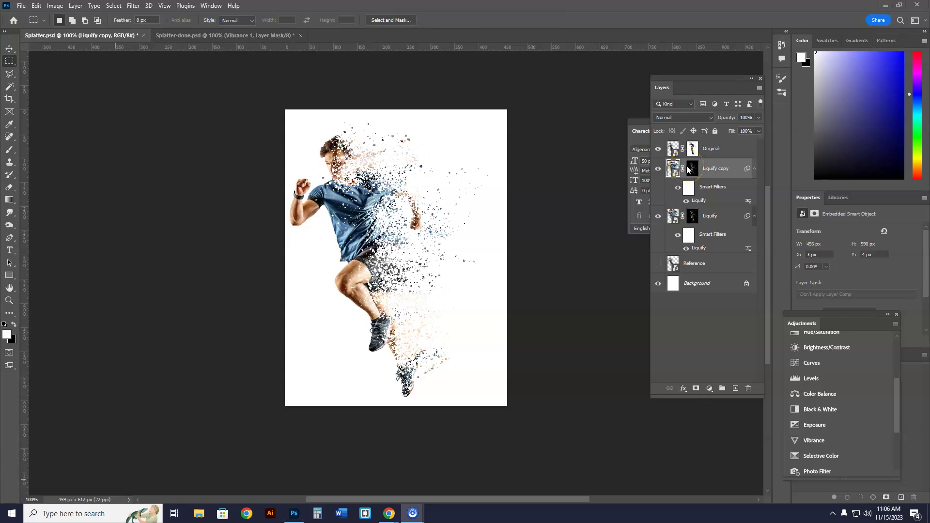
{"action": "left_click", "coordinate": [669, 167]}
{"action": "left_click", "coordinate": [710, 172]}
{"action": "left_click", "coordinate": [710, 390]}
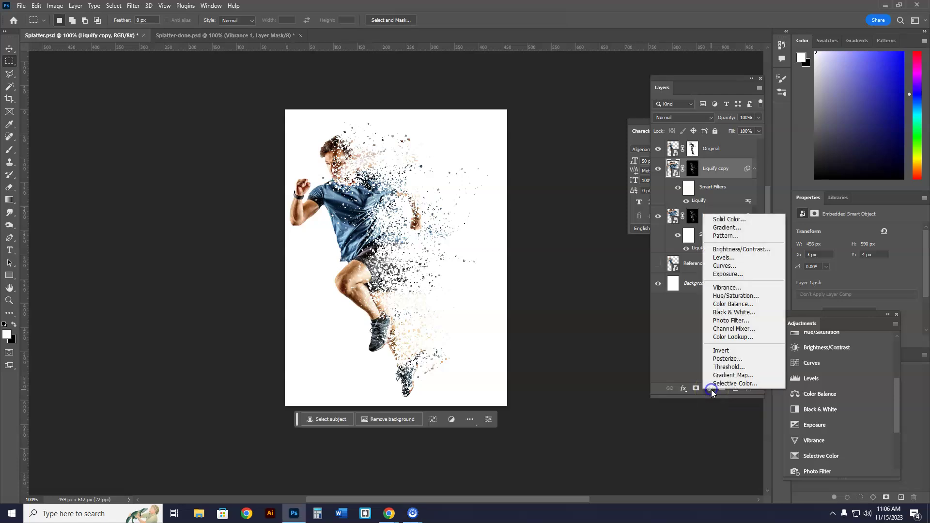
- Add a Vibrance adjustment layer with Vibrance +100 and Saturation +100 to make the particles vivid orange and blue
{"action": "left_click", "coordinate": [729, 288]}
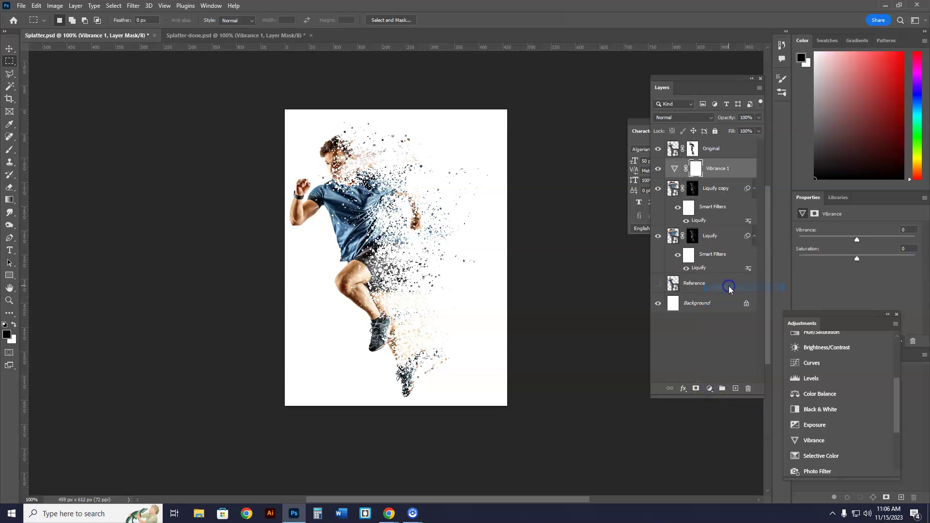
{"action": "left_click_drag", "start_coordinate": [808, 197], "coordinate": [552, 170]}
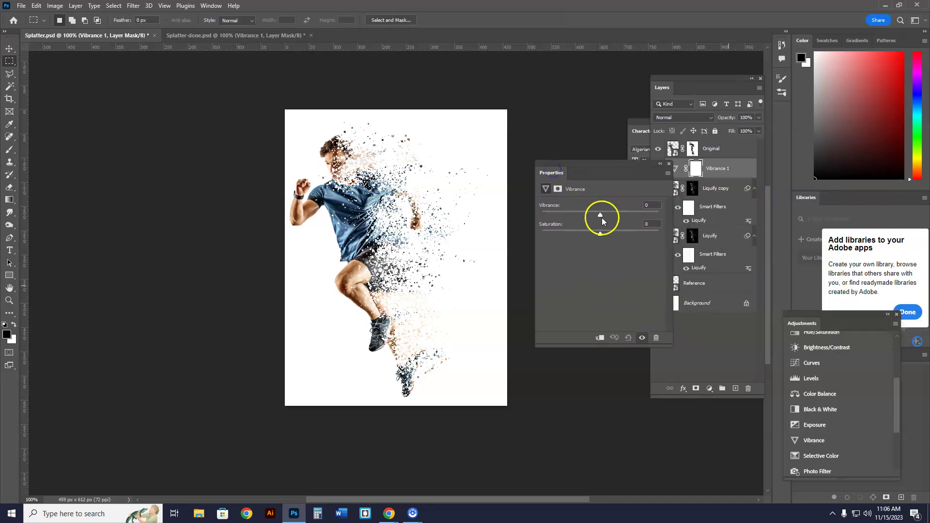
{"action": "left_click_drag", "start_coordinate": [591, 167], "coordinate": [549, 318]}
{"action": "left_click_drag", "start_coordinate": [554, 362], "coordinate": [612, 365]}
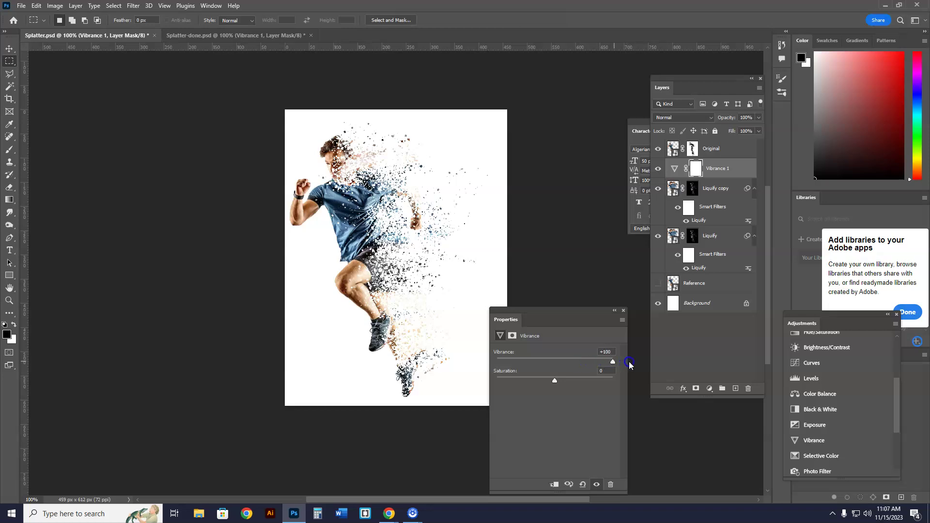
{"action": "left_click_drag", "start_coordinate": [554, 379], "coordinate": [627, 386]}
{"action": "left_click_drag", "start_coordinate": [535, 385], "coordinate": [599, 387]}
{"action": "left_click", "coordinate": [718, 173]}
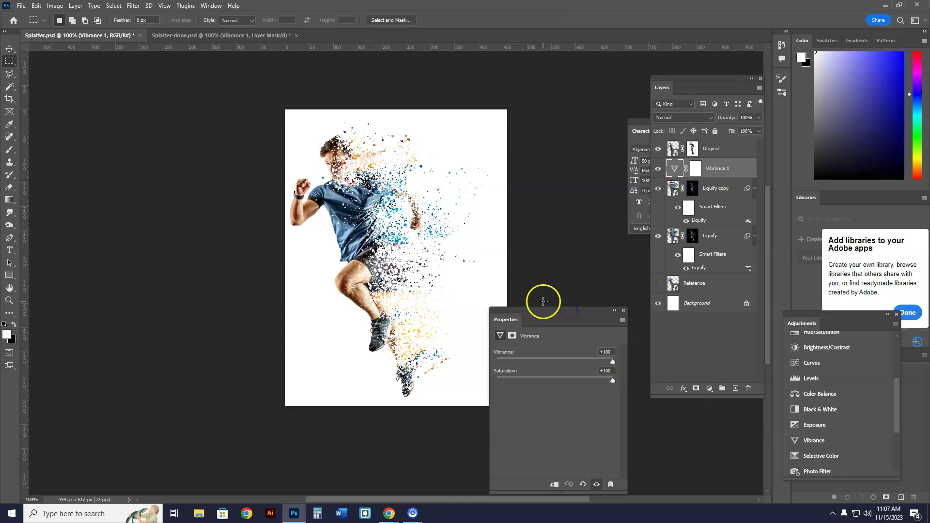
- Clip the Vibrance 1 adjustment to the Liquify copy layer with Ctrl+Alt+G
{"action": "left_click_drag", "start_coordinate": [551, 310], "coordinate": [765, 306]}
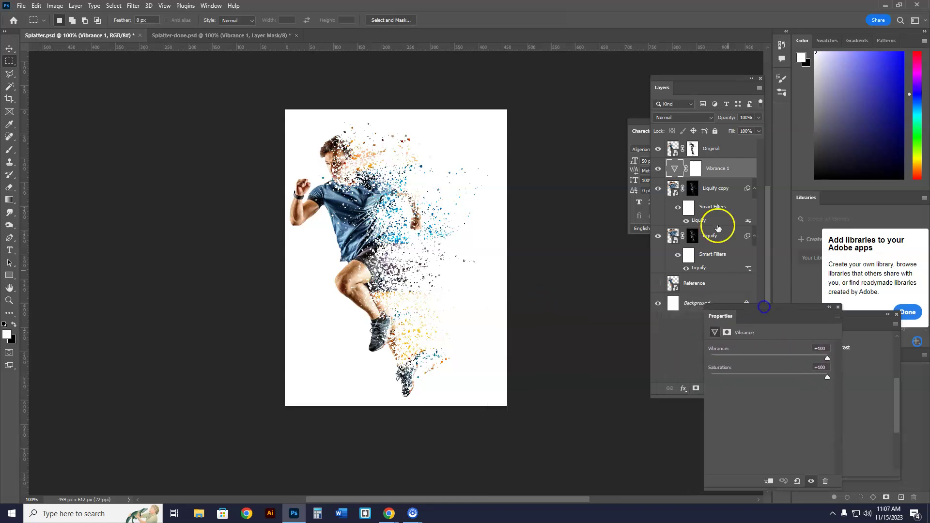
{"action": "left_click", "coordinate": [722, 169]}
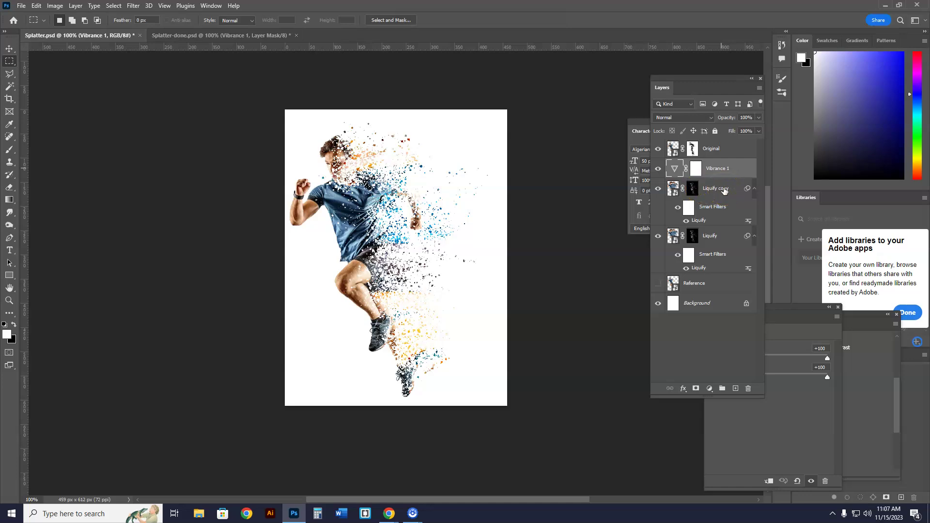
{"action": "key", "text": "ctrl+alt+g"}
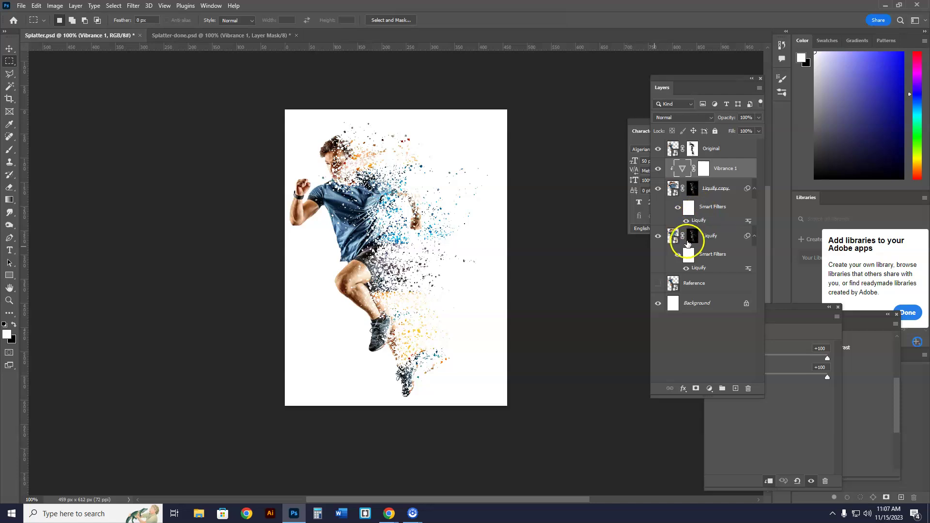
- Compare the splatter layers against the Reference runner photo, then leave the effect visible with Reference hidden
{"action": "left_click_drag", "start_coordinate": [658, 149], "coordinate": [656, 235]}
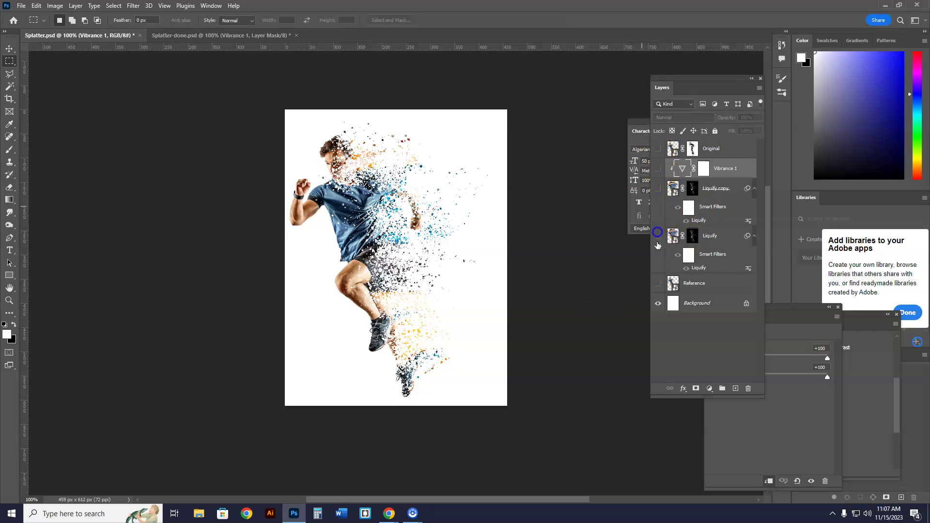
{"action": "left_click", "coordinate": [657, 284]}
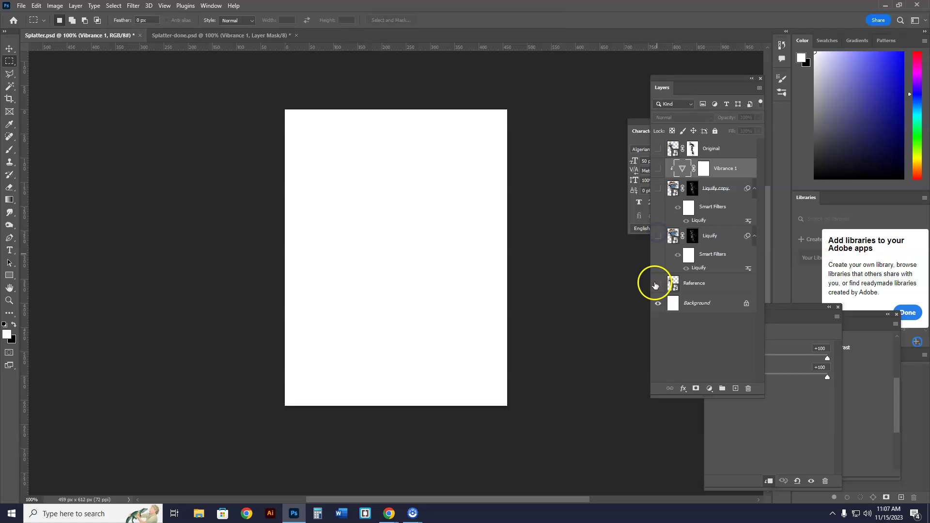
{"action": "left_click", "coordinate": [658, 238]}
{"action": "left_click", "coordinate": [657, 284]}
{"action": "left_click", "coordinate": [658, 238]}
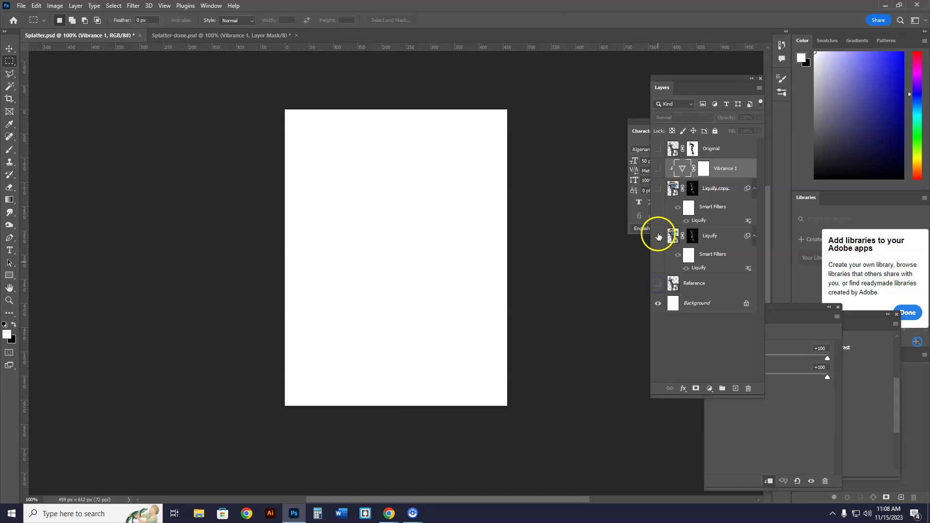
{"action": "left_click", "coordinate": [658, 284]}
{"action": "left_click", "coordinate": [658, 284]}
{"action": "left_click_drag", "start_coordinate": [658, 236], "coordinate": [658, 148]}
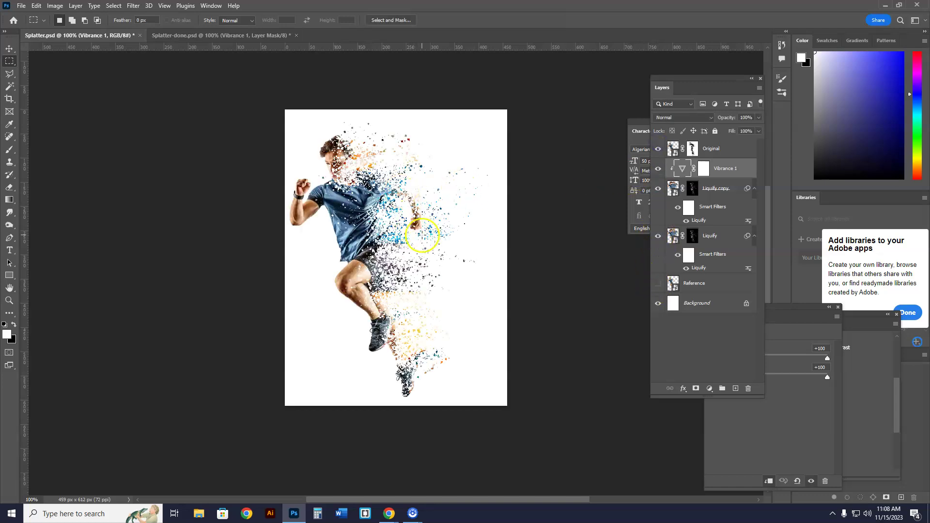
{"action": "left_click", "coordinate": [22, 6]}
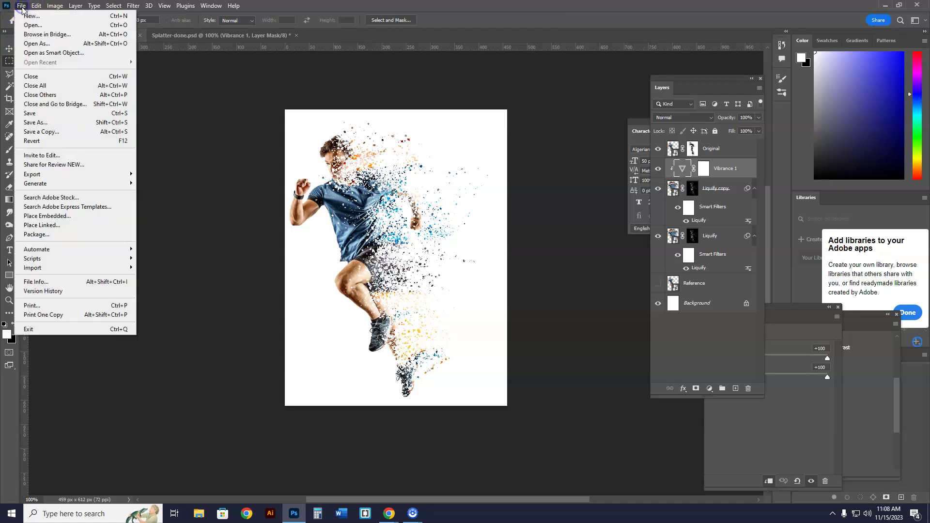
- Start Save As and browse to the Graphic Design folder on the Desktop
{"action": "left_click", "coordinate": [43, 125]}
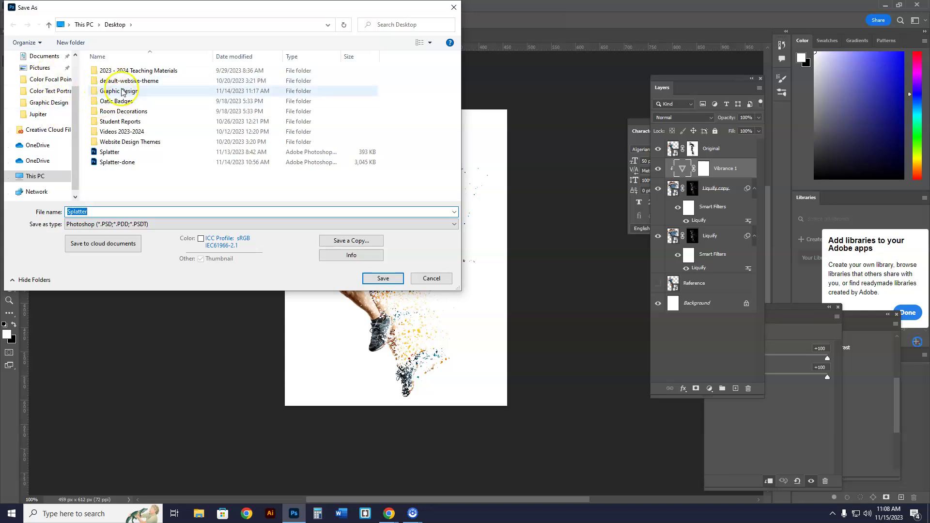
{"action": "scroll", "coordinate": [34, 97], "scroll_direction": "up", "scroll_amount": 3}
{"action": "left_click", "coordinate": [40, 76]}
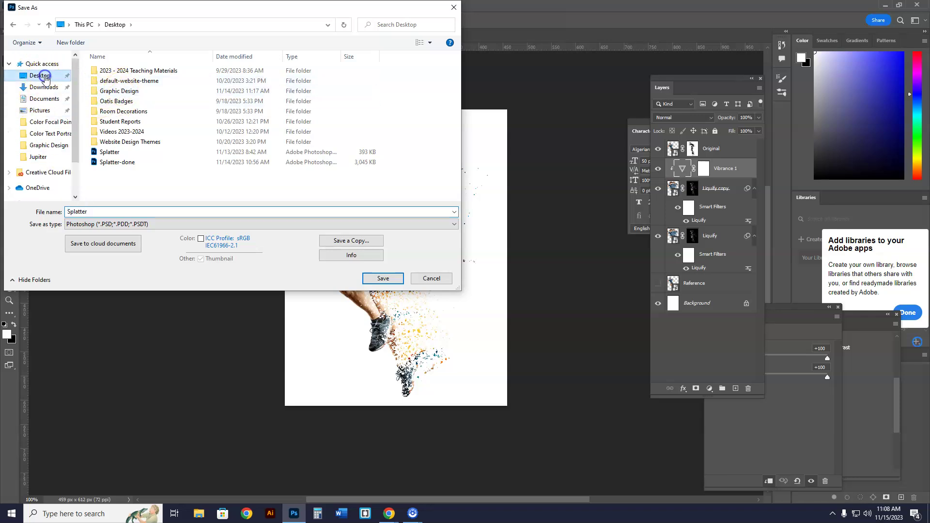
{"action": "double_click", "coordinate": [117, 90]}
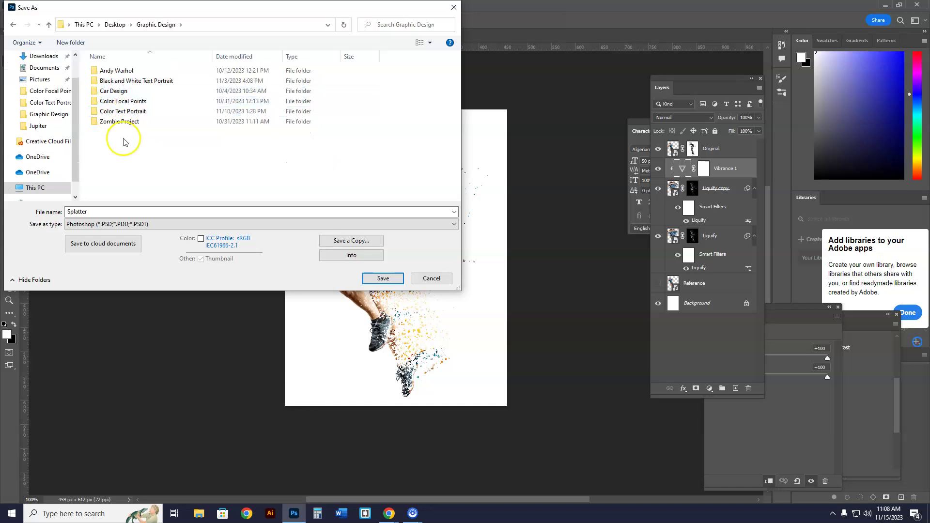
- Create a new folder named 'Splatter Dispersion' inside Graphic Design and open it
{"action": "right_click", "coordinate": [122, 148]}
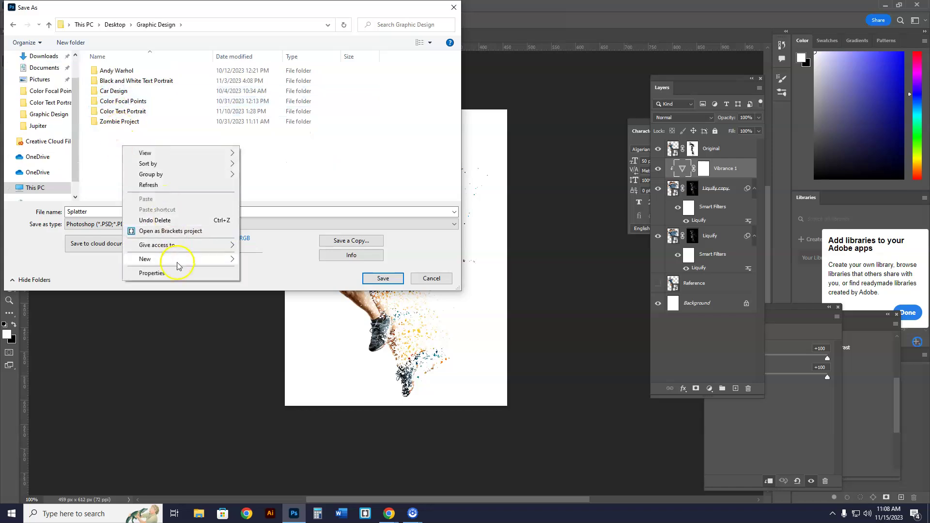
{"action": "mouse_move", "coordinate": [194, 259]}
{"action": "left_click", "coordinate": [253, 264]}
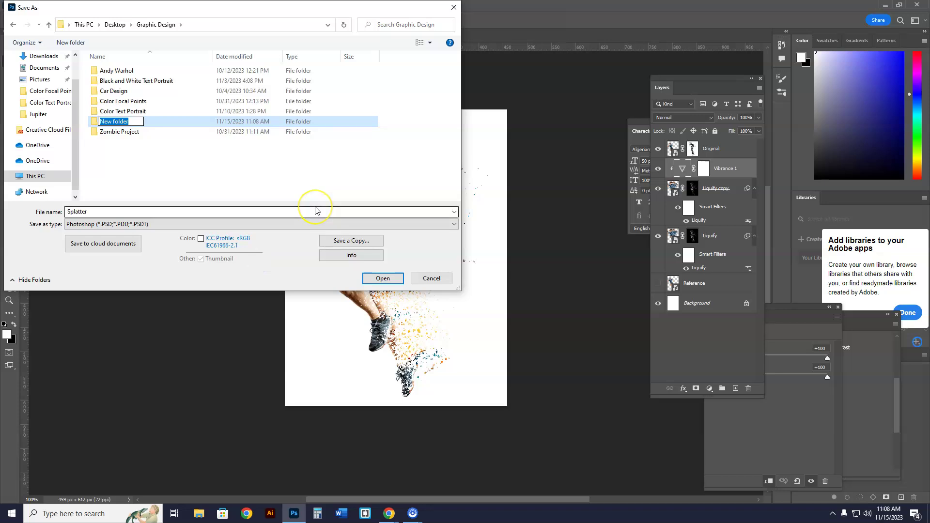
{"action": "type", "text": "Splatter Dispersion"}
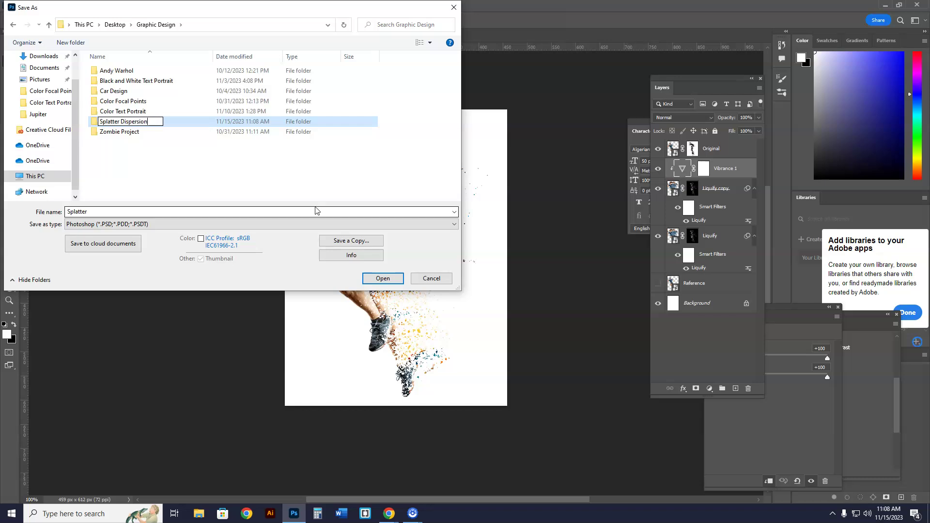
{"action": "left_click", "coordinate": [191, 178]}
{"action": "double_click", "coordinate": [112, 122]}
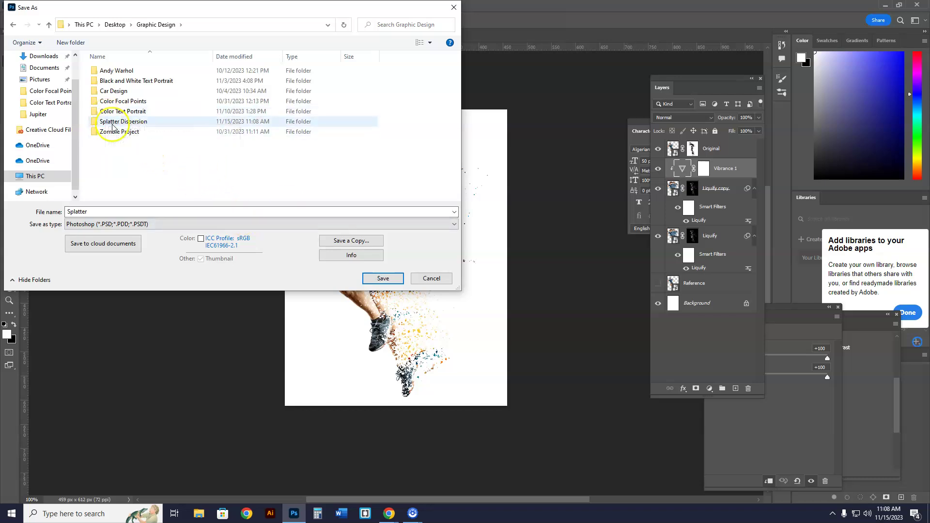
- Name the file 'Splatter Dispersion', save it as PSD and accept the format options
{"action": "left_click", "coordinate": [92, 212]}
{"action": "left_click", "coordinate": [92, 212]}
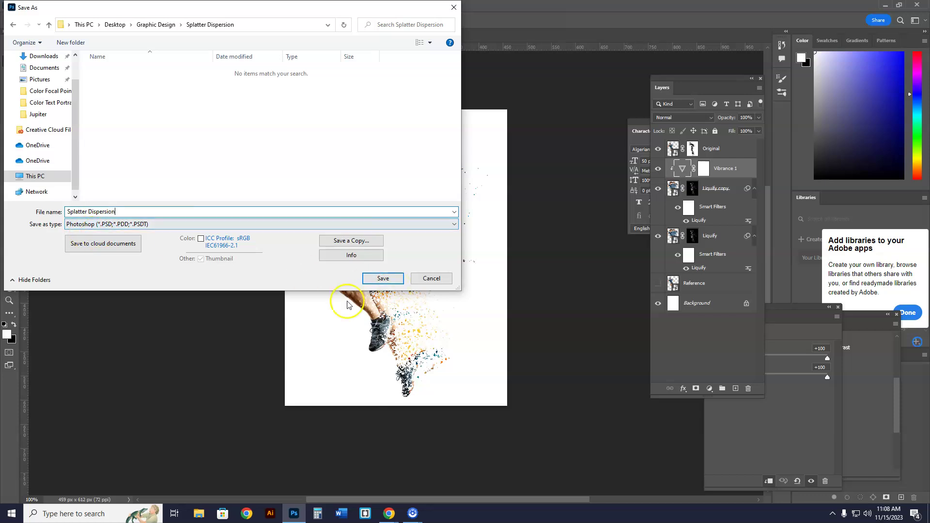
{"action": "left_click", "coordinate": [382, 278]}
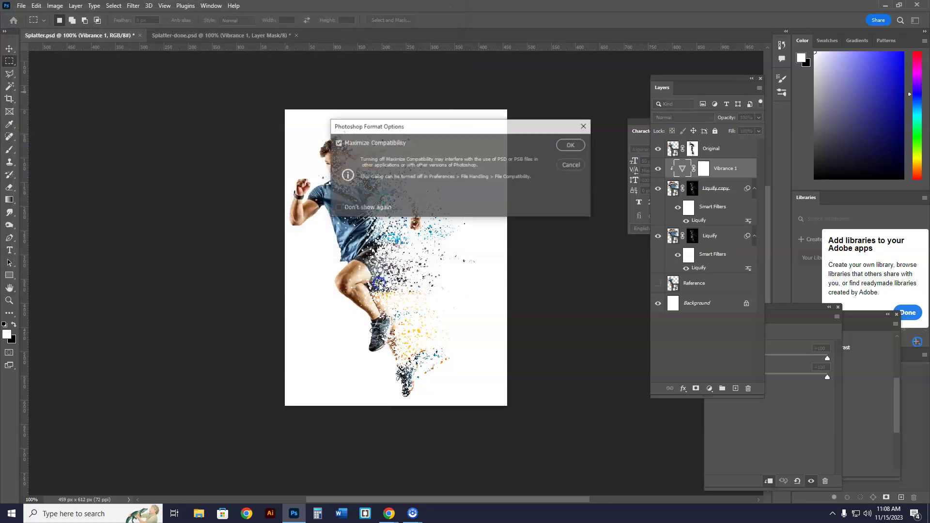
{"action": "left_click", "coordinate": [572, 145]}
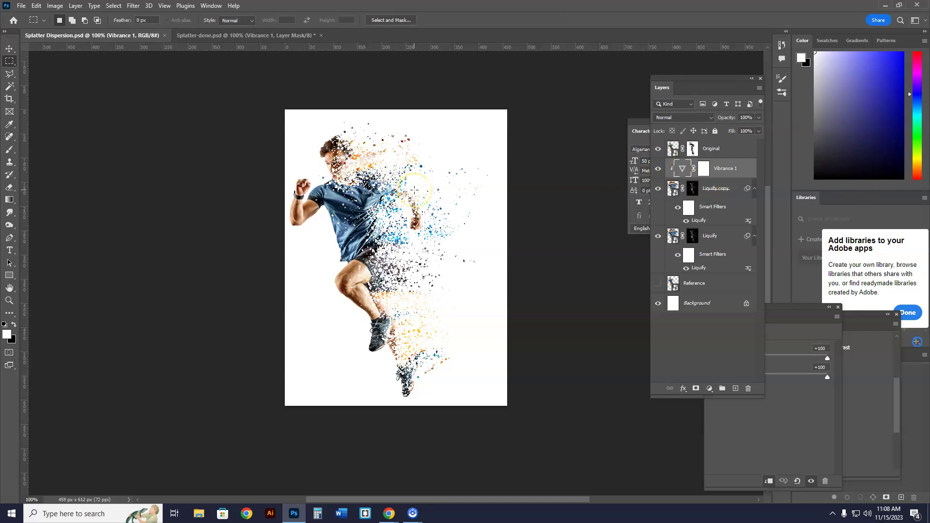
- Switch to Chrome's Splatter Dispersion Project tab and scroll through its example dispersion images
{"action": "mouse_move", "coordinate": [389, 512]}
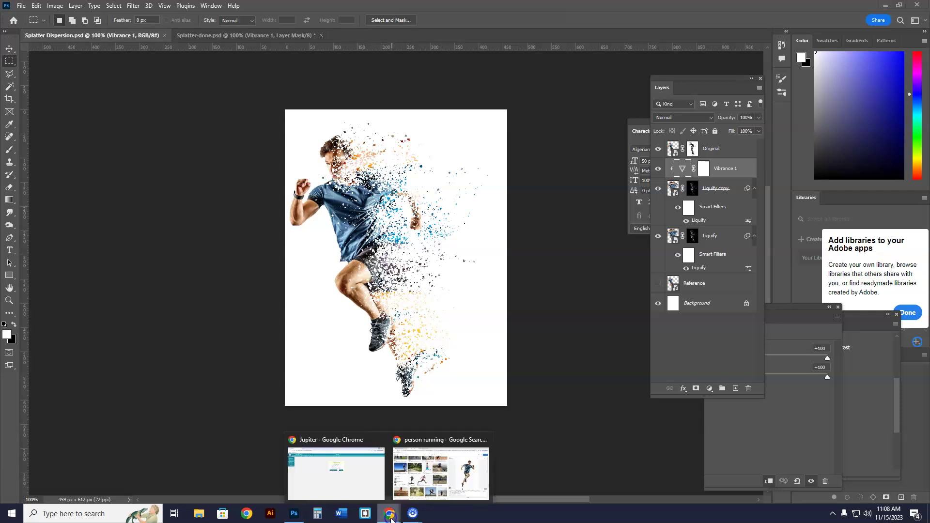
{"action": "left_click", "coordinate": [430, 480]}
{"action": "left_click", "coordinate": [91, 14]}
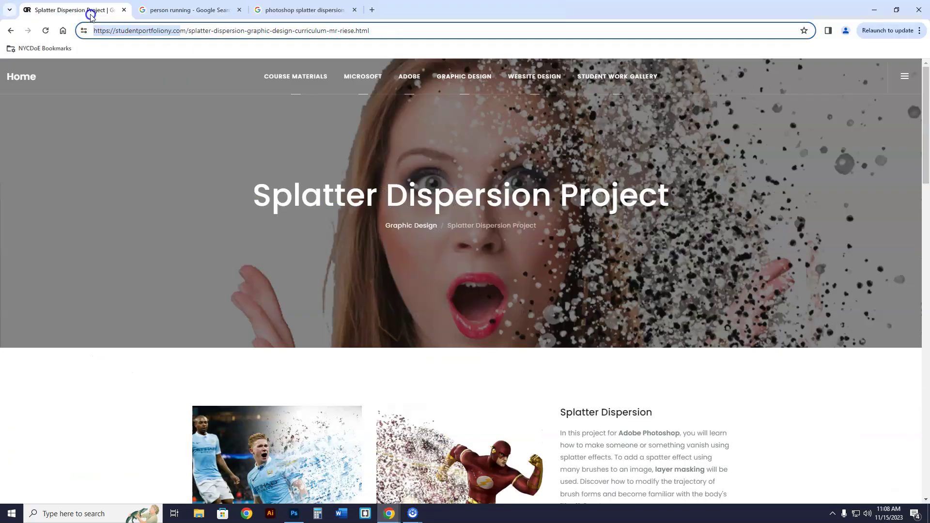
{"action": "scroll", "coordinate": [471, 300], "scroll_direction": "down", "scroll_amount": 10}
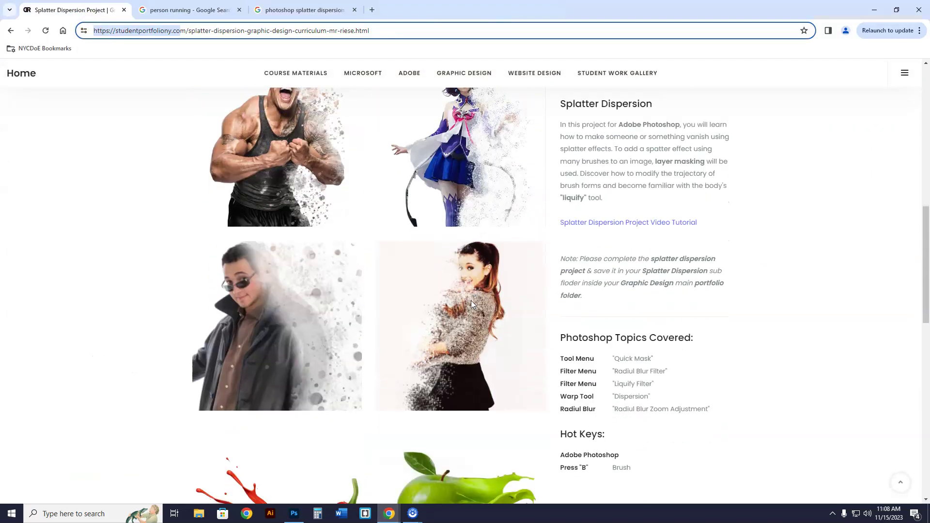
{"action": "scroll", "coordinate": [471, 301], "scroll_direction": "up", "scroll_amount": 3}
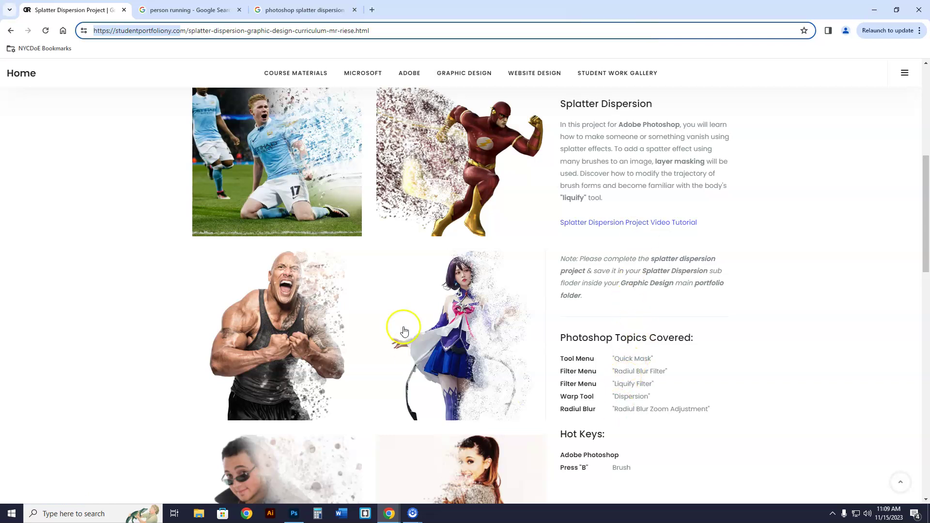
{"action": "scroll", "coordinate": [405, 334], "scroll_direction": "up", "scroll_amount": 4}
{"action": "scroll", "coordinate": [310, 349], "scroll_direction": "down", "scroll_amount": 1}
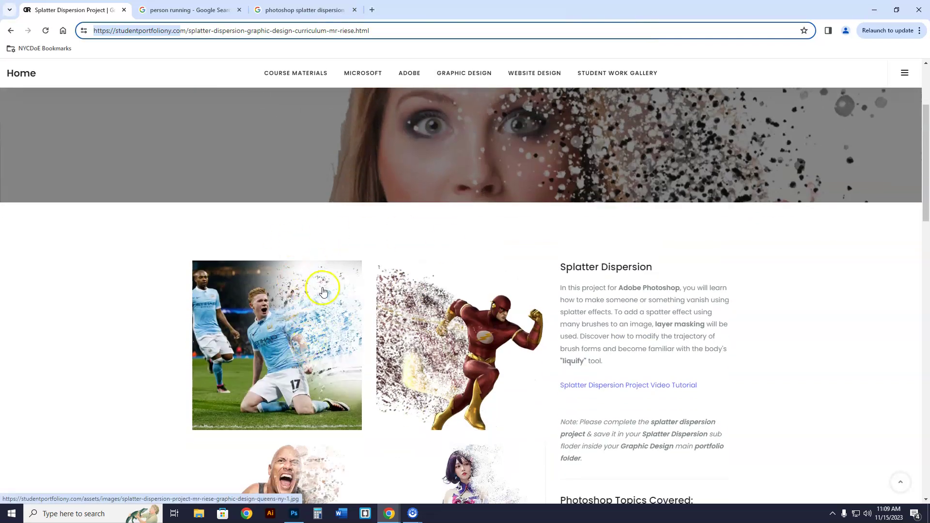
{"action": "scroll", "coordinate": [367, 317], "scroll_direction": "down", "scroll_amount": 7}
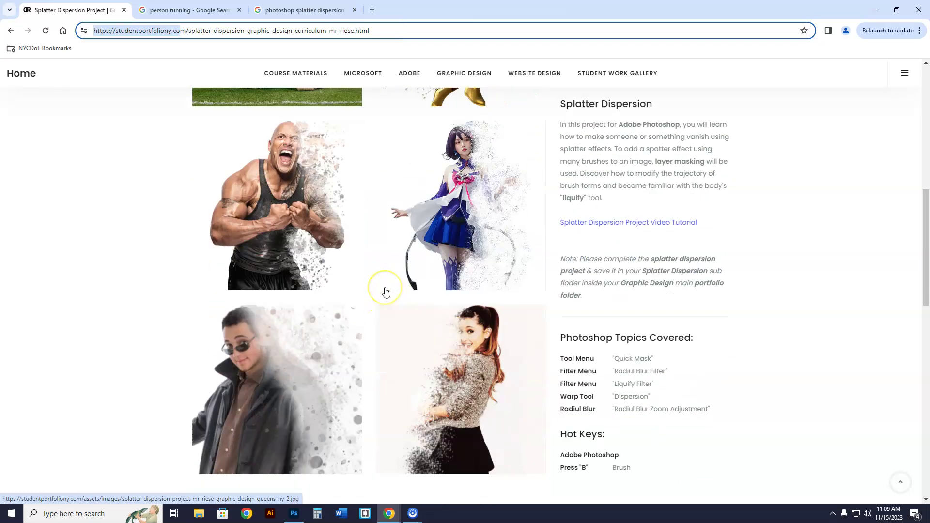
{"action": "scroll", "coordinate": [393, 288], "scroll_direction": "down", "scroll_amount": 2}
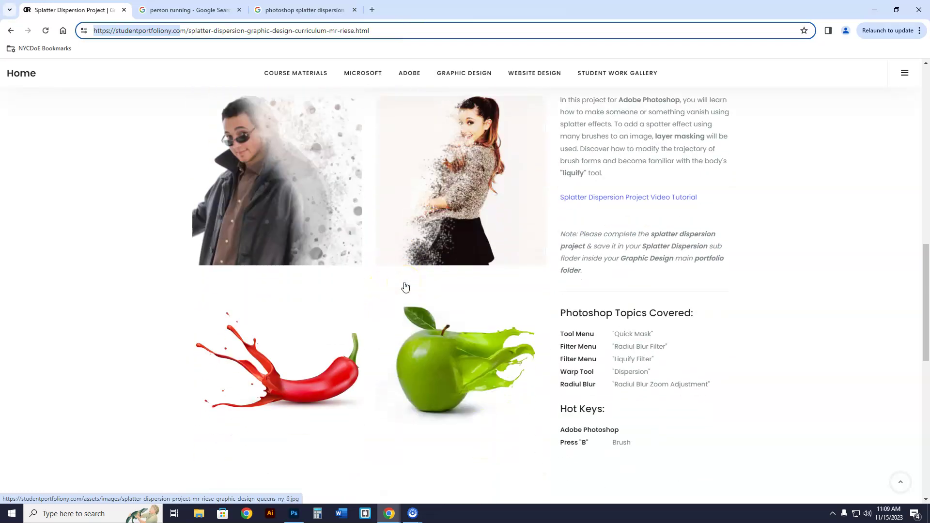
{"action": "scroll", "coordinate": [405, 286], "scroll_direction": "up", "scroll_amount": 10}
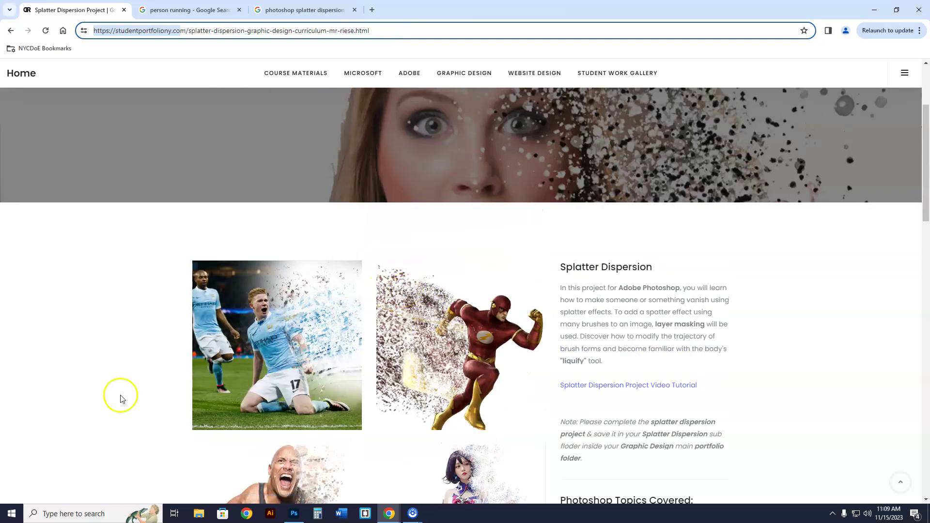